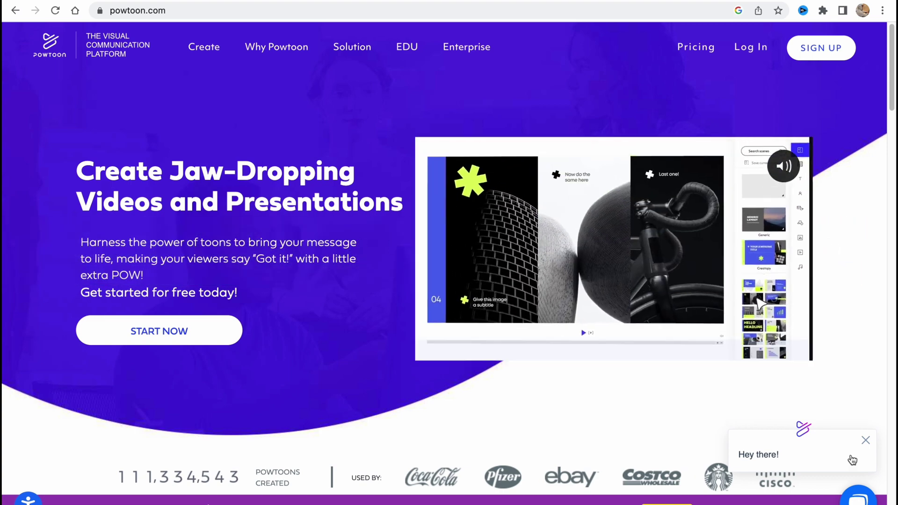
Close the 'Hey there!' chat popup and browse the homepage, checking the Create menu
{"action": "left_click", "coordinate": [866, 440]}
{"action": "scroll", "coordinate": [453, 335], "scroll_direction": "down", "scroll_amount": 2}
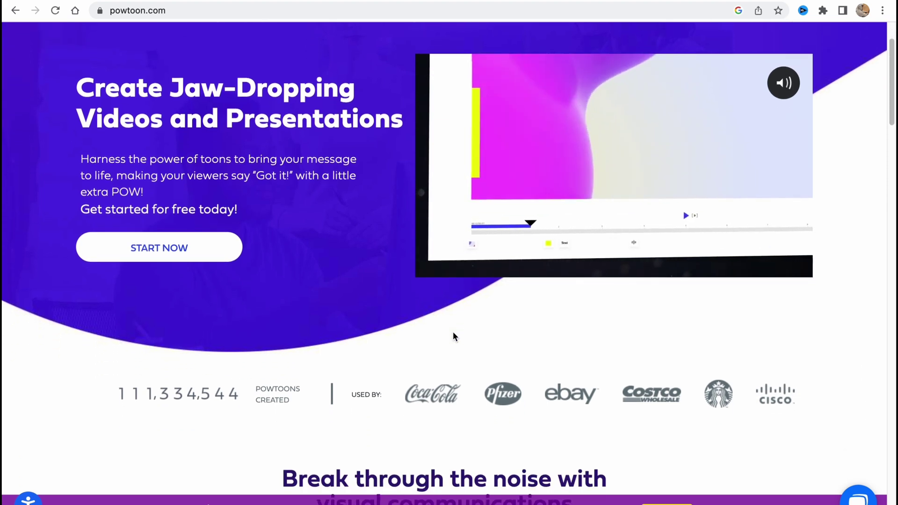
{"action": "scroll", "coordinate": [453, 334], "scroll_direction": "down", "scroll_amount": 2}
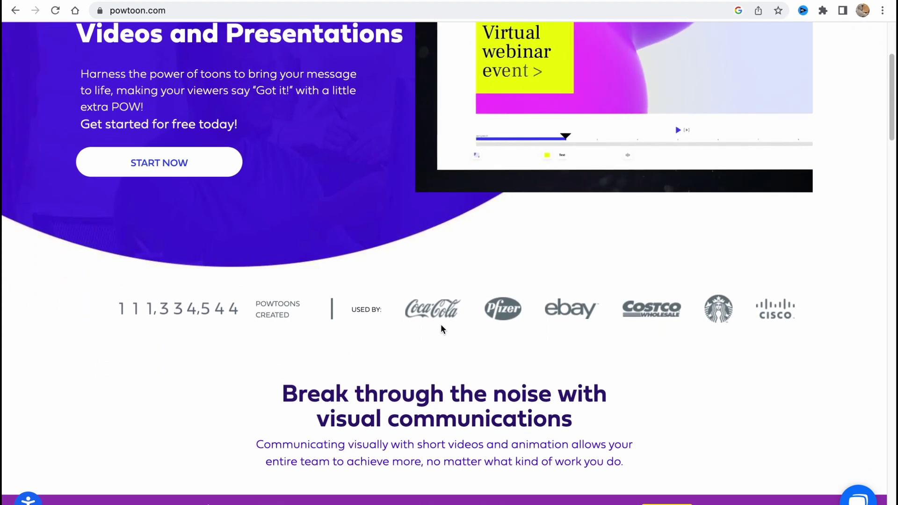
{"action": "scroll", "coordinate": [515, 277], "scroll_direction": "up", "scroll_amount": 2}
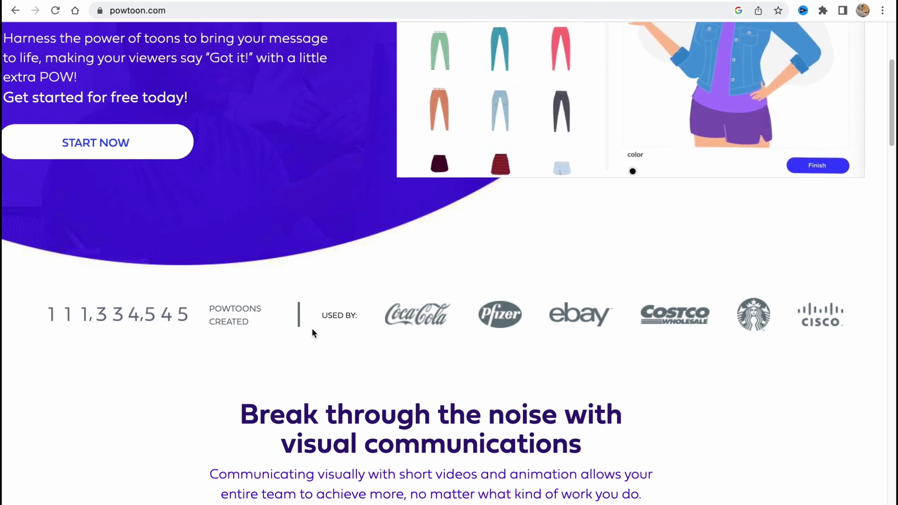
{"action": "scroll", "coordinate": [366, 322], "scroll_direction": "down", "scroll_amount": 2}
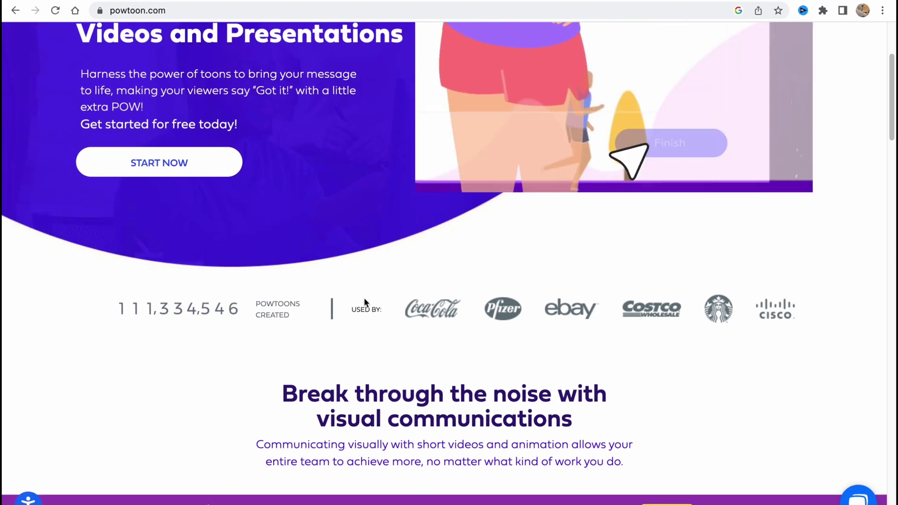
{"action": "scroll", "coordinate": [363, 299], "scroll_direction": "up", "scroll_amount": 4}
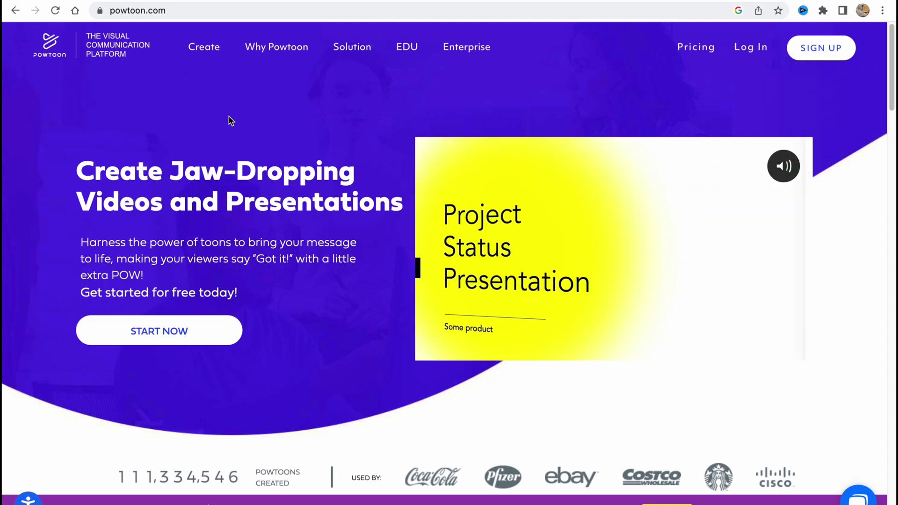
{"action": "mouse_move", "coordinate": [189, 73]}
{"action": "scroll", "coordinate": [186, 74], "scroll_direction": "up", "scroll_amount": 3}
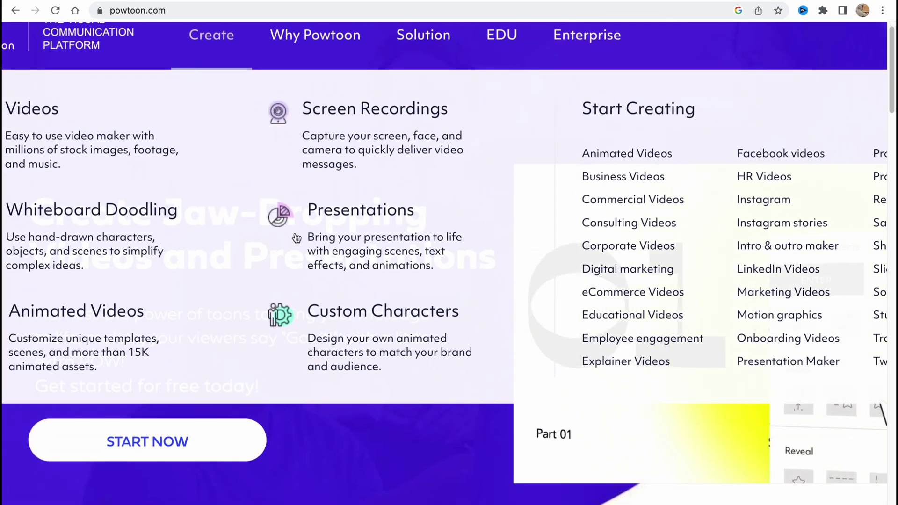
{"action": "scroll", "coordinate": [337, 300], "scroll_direction": "down", "scroll_amount": 3}
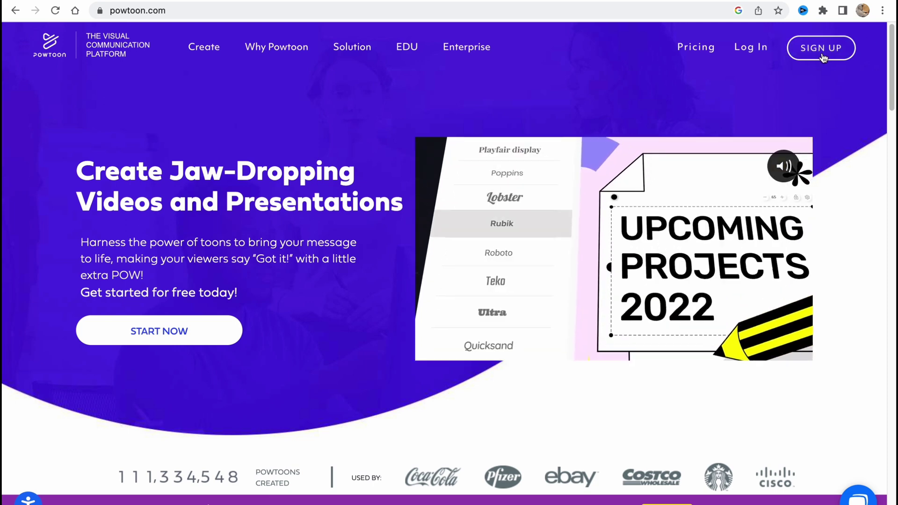
Sign up for a Powtoon account with Google, choosing your Google account
{"action": "left_click", "coordinate": [823, 52]}
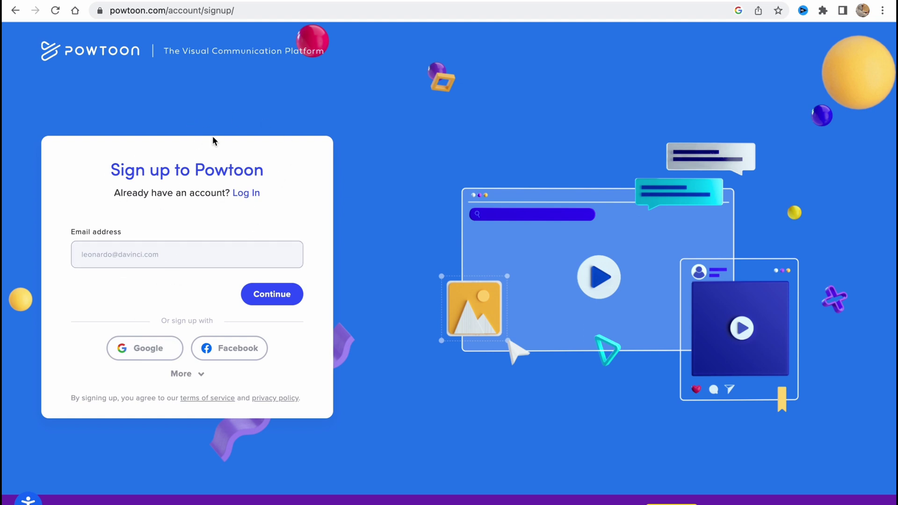
{"action": "left_click", "coordinate": [143, 350]}
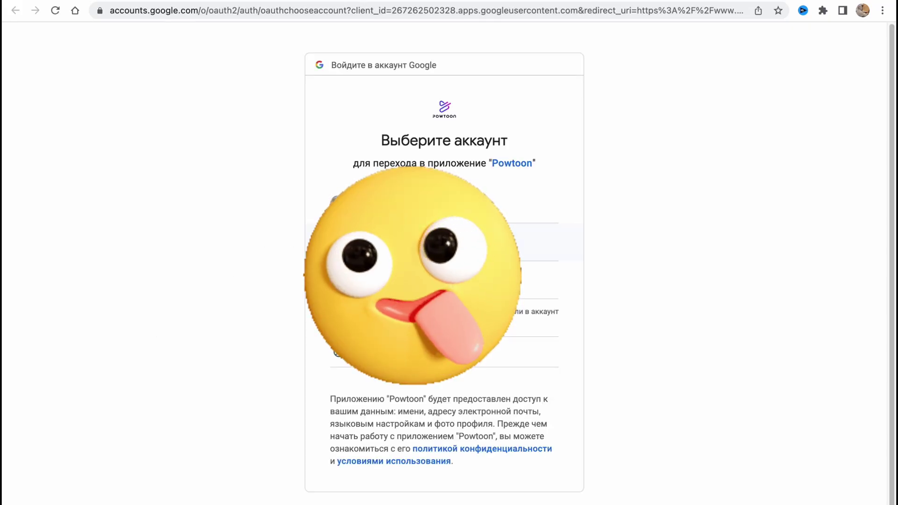
{"action": "left_click", "coordinate": [445, 242]}
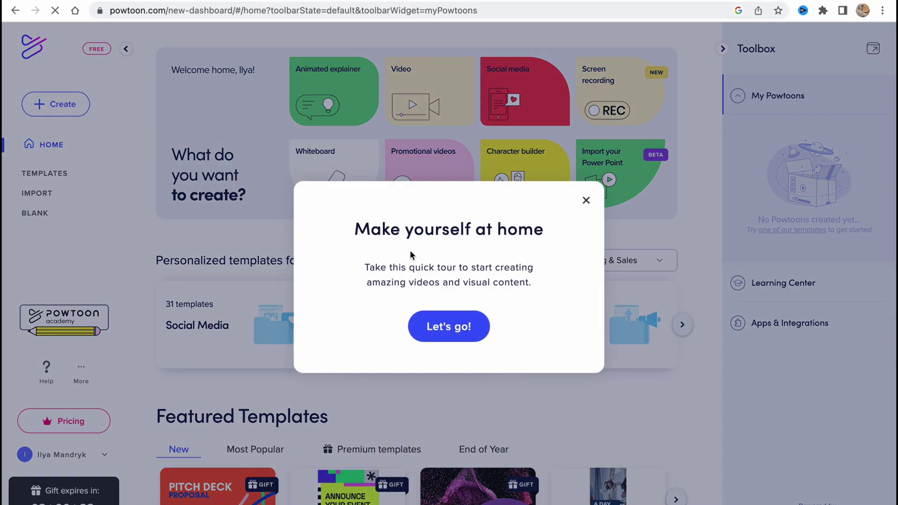
Dismiss the 'Make yourself at home' tour and scroll down the dashboard
{"action": "left_click", "coordinate": [584, 145]}
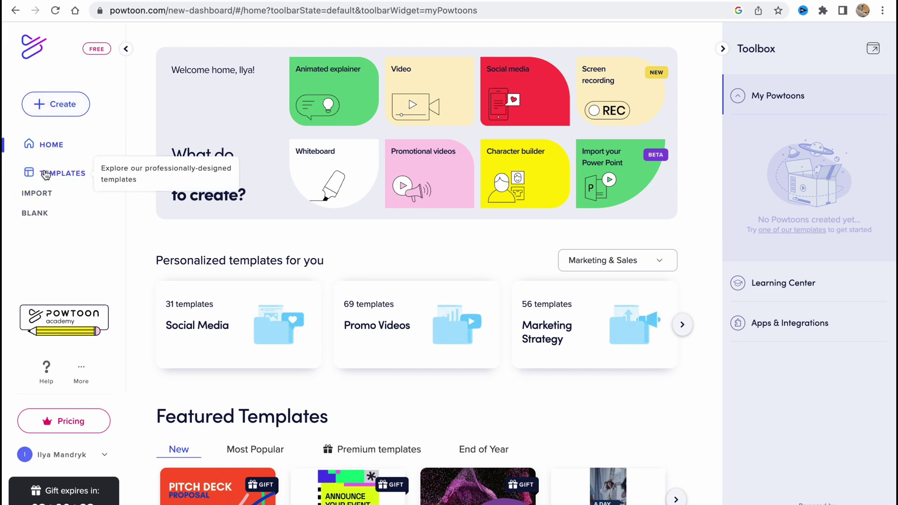
{"action": "scroll", "coordinate": [46, 174], "scroll_direction": "up", "scroll_amount": 5}
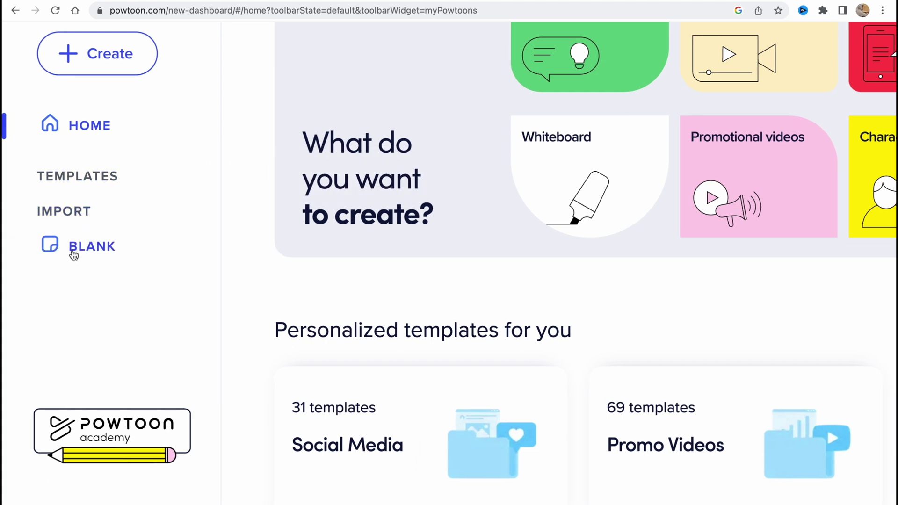
{"action": "scroll", "coordinate": [70, 252], "scroll_direction": "down", "scroll_amount": 5}
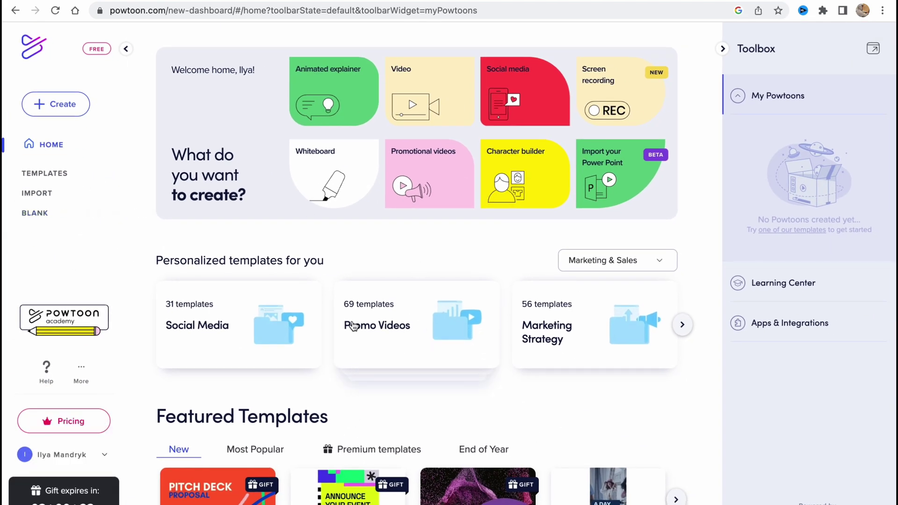
{"action": "scroll", "coordinate": [352, 326], "scroll_direction": "down", "scroll_amount": 1}
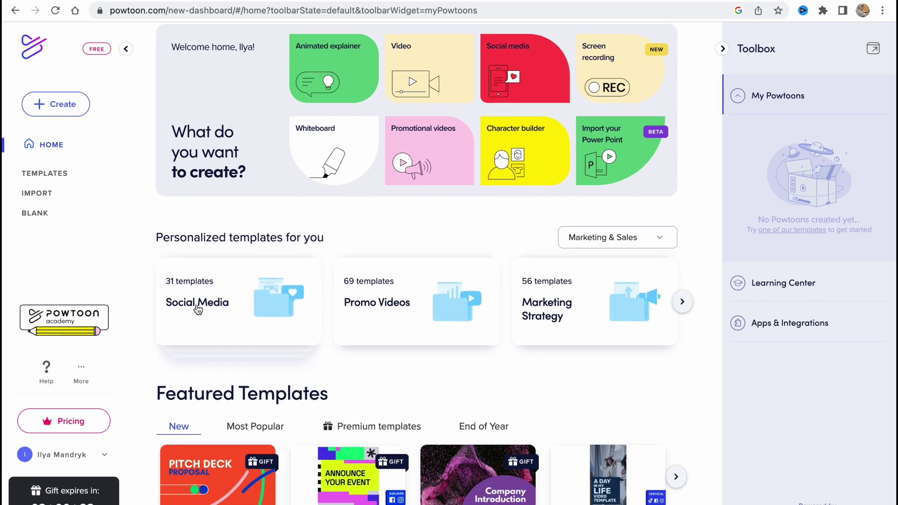
Page through the Personalized and Featured Templates carousels
{"action": "scroll", "coordinate": [367, 315], "scroll_direction": "right", "scroll_amount": 3}
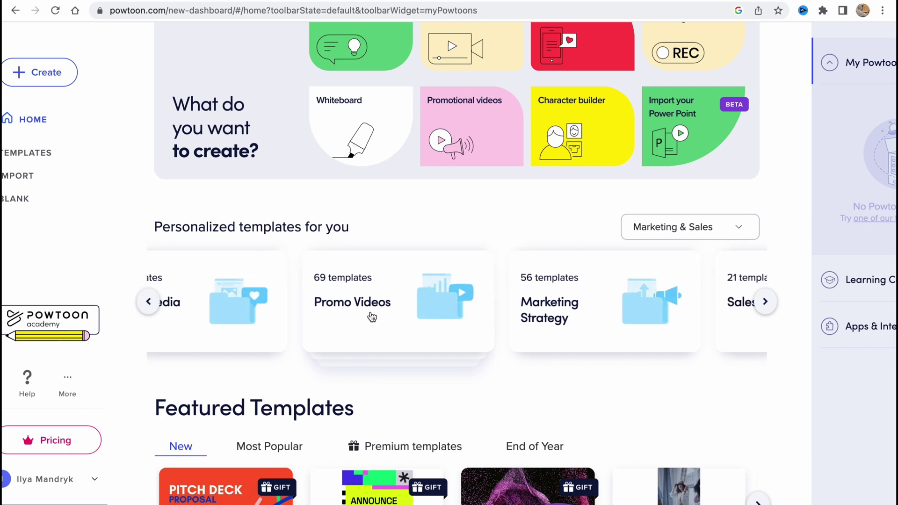
{"action": "scroll", "coordinate": [372, 317], "scroll_direction": "right", "scroll_amount": 5}
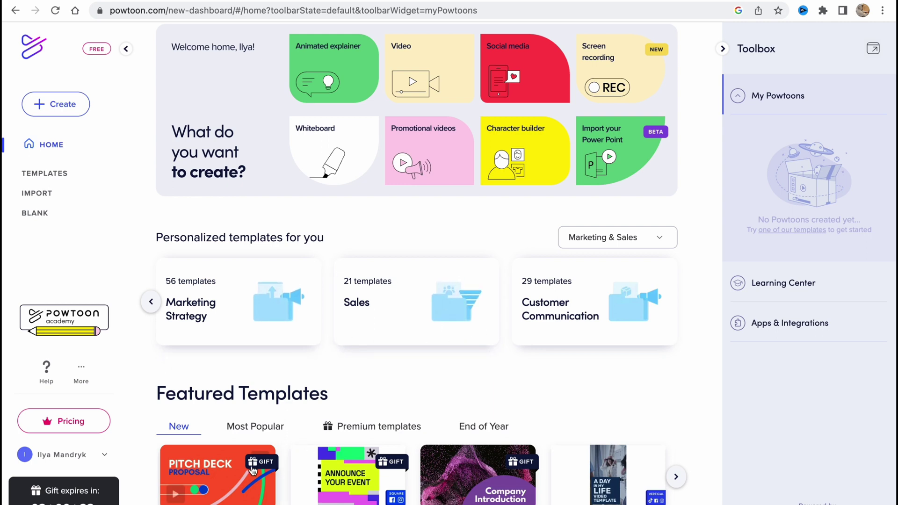
{"action": "scroll", "coordinate": [254, 463], "scroll_direction": "down", "scroll_amount": 1}
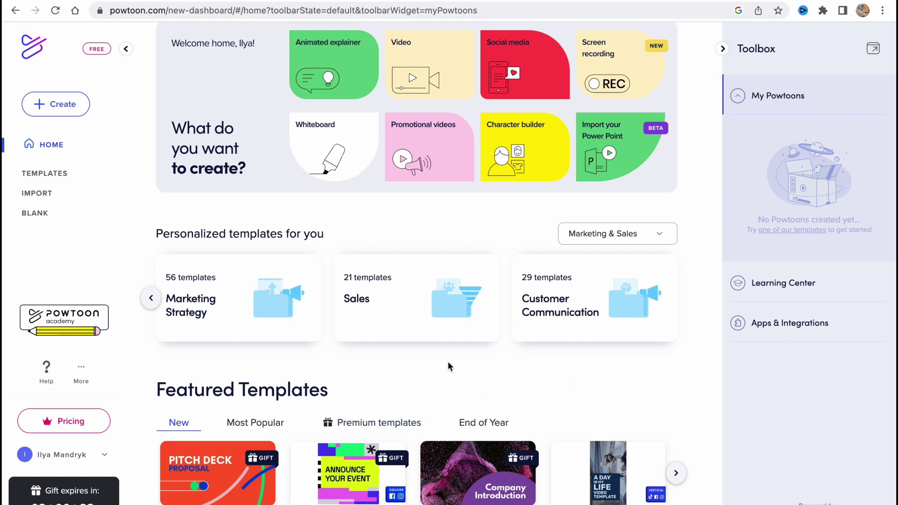
{"action": "scroll", "coordinate": [355, 411], "scroll_direction": "up", "scroll_amount": 2}
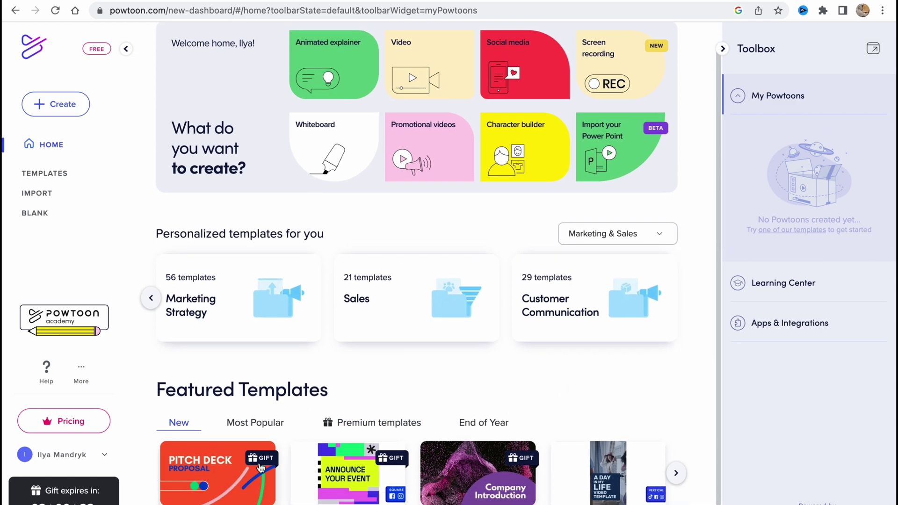
{"action": "scroll", "coordinate": [260, 468], "scroll_direction": "right", "scroll_amount": 10}
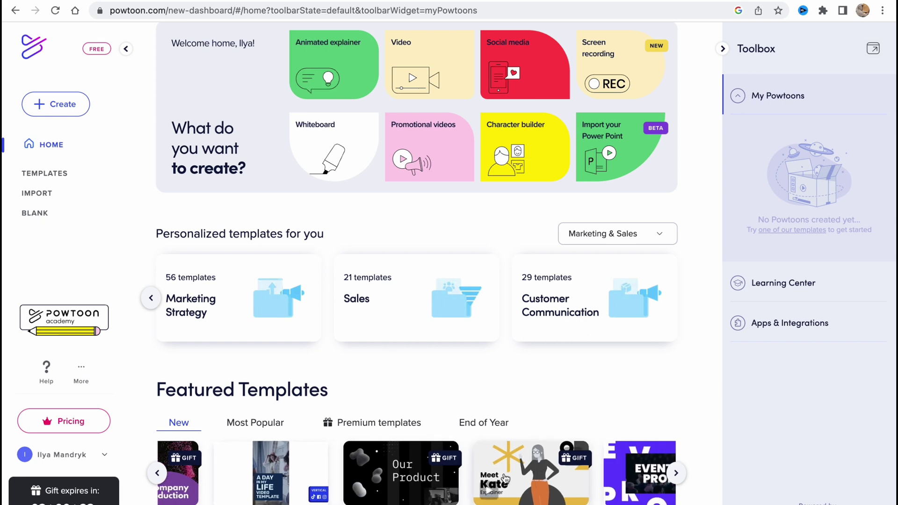
{"action": "scroll", "coordinate": [576, 466], "scroll_direction": "right", "scroll_amount": 3}
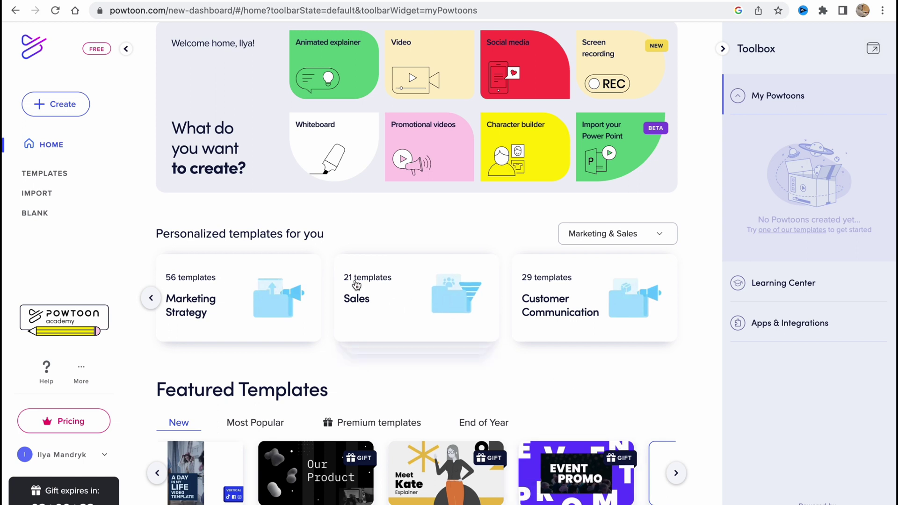
{"action": "scroll", "coordinate": [356, 284], "scroll_direction": "up", "scroll_amount": 1}
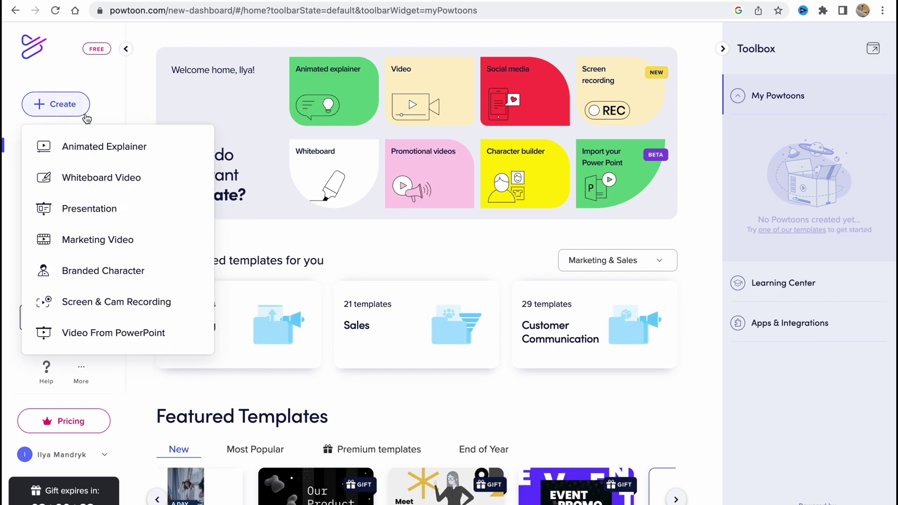
Choose Animated Explainer from the + Create menu to list Animation templates
{"action": "scroll", "coordinate": [96, 237], "scroll_direction": "up", "scroll_amount": 3}
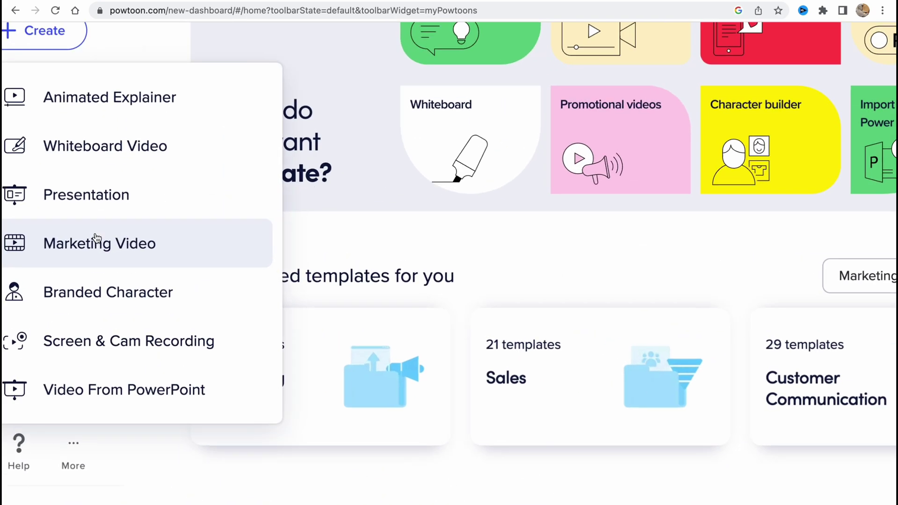
{"action": "scroll", "coordinate": [97, 237], "scroll_direction": "left", "scroll_amount": 2}
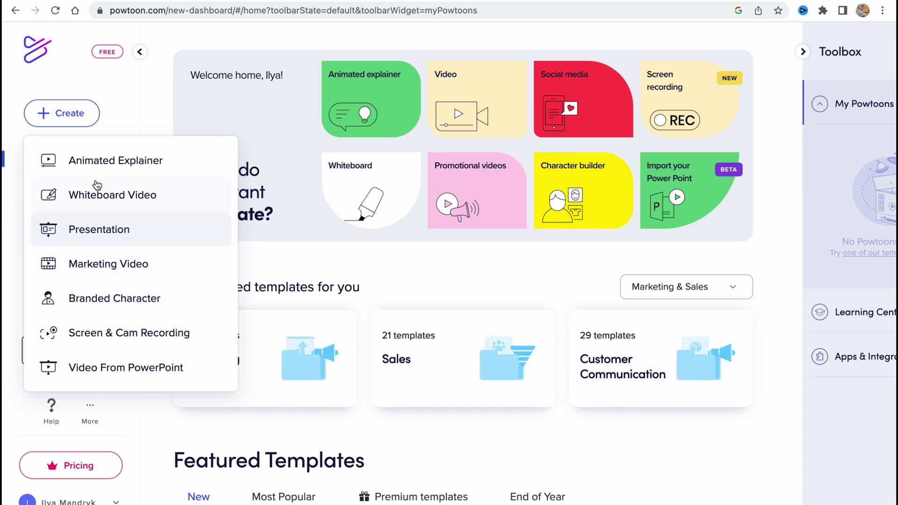
{"action": "left_click", "coordinate": [132, 170]}
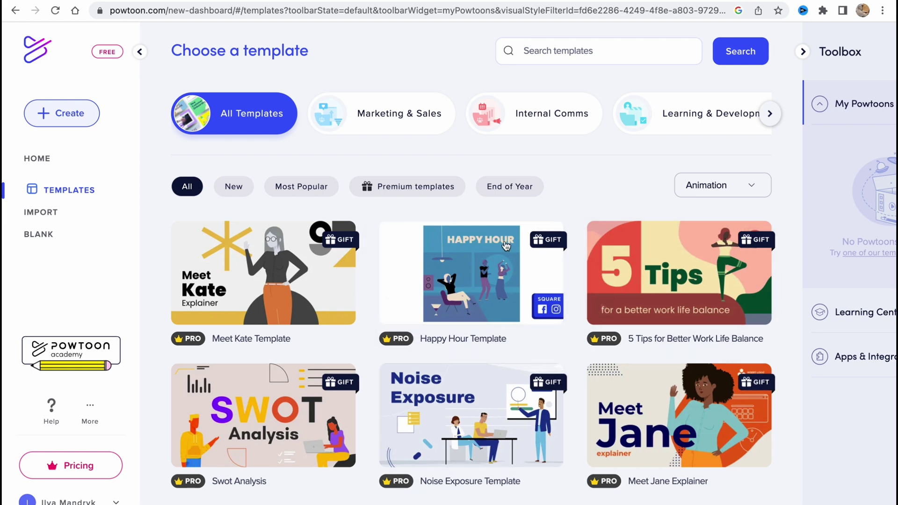
Try the Visit Our Location! template and close the Upgrade to Pro offer
{"action": "scroll", "coordinate": [507, 330], "scroll_direction": "down", "scroll_amount": 2}
{"action": "scroll", "coordinate": [514, 365], "scroll_direction": "down", "scroll_amount": 6}
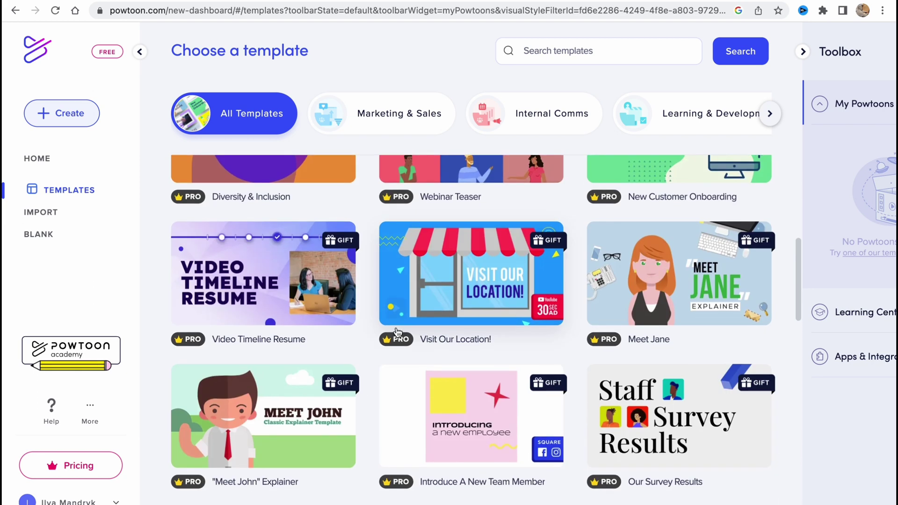
{"action": "left_click", "coordinate": [399, 341]}
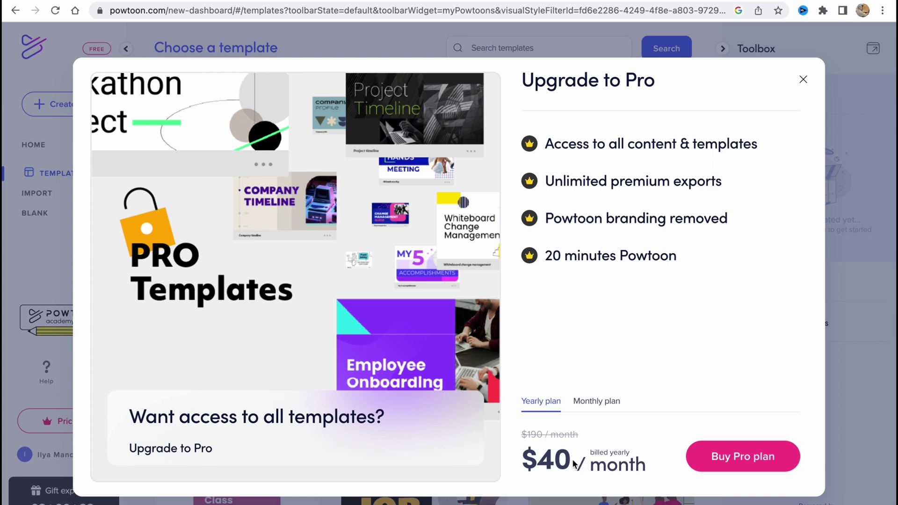
{"action": "left_click", "coordinate": [804, 80]}
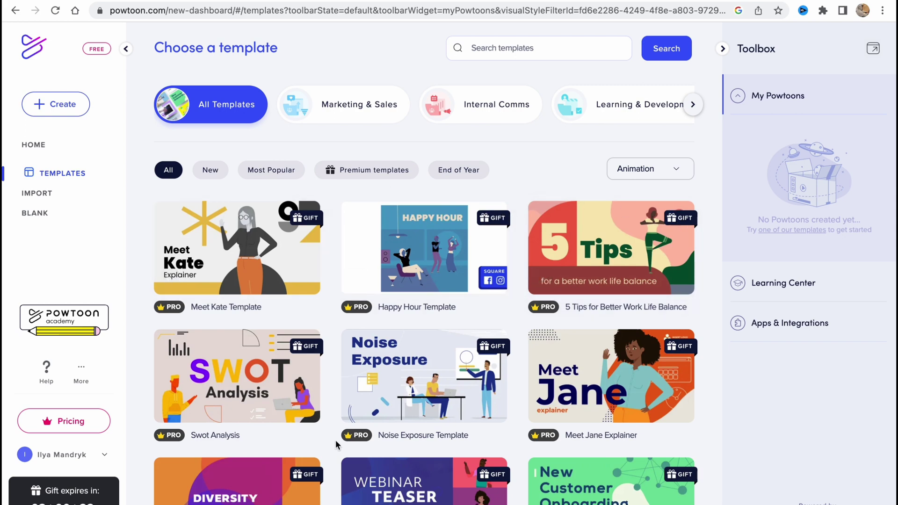
Open the Swot Analysis template in Studio and mute the computer's sound
{"action": "left_click", "coordinate": [248, 370]}
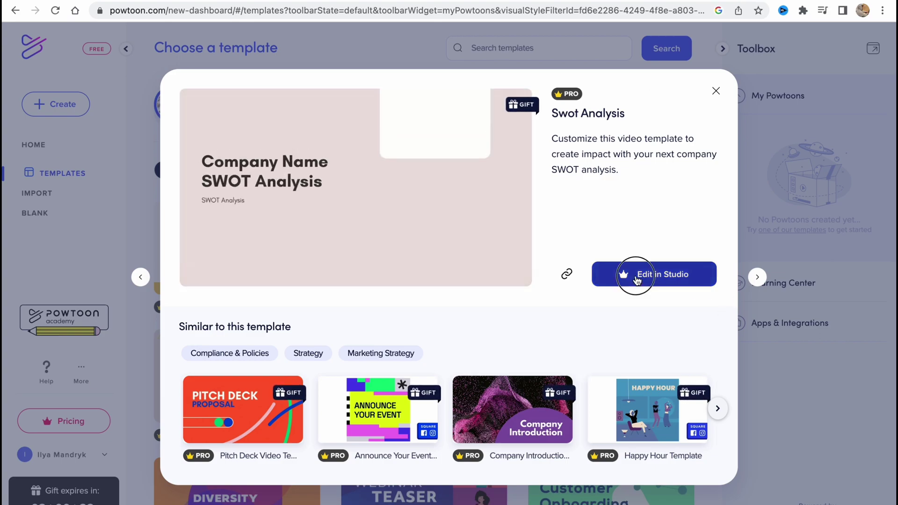
{"action": "left_click", "coordinate": [637, 275]}
{"action": "key", "text": "XF86AudioMute"}
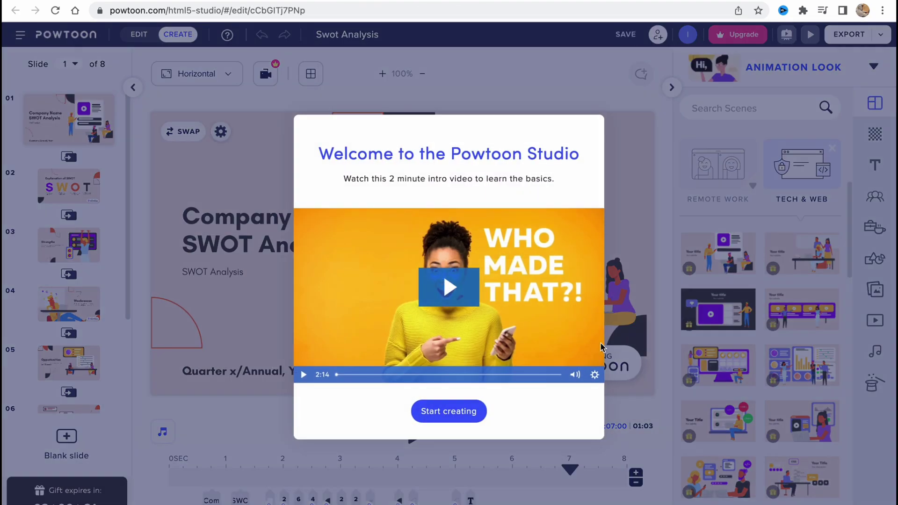
Dismiss the welcome video and toggle the studio between Edit and Create modes
{"action": "left_click", "coordinate": [437, 414]}
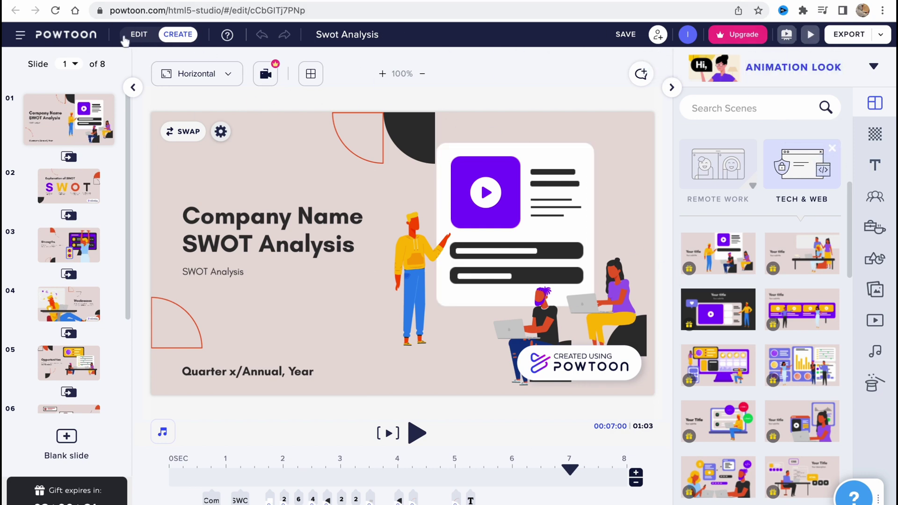
{"action": "left_click", "coordinate": [138, 34]}
{"action": "left_click", "coordinate": [173, 37]}
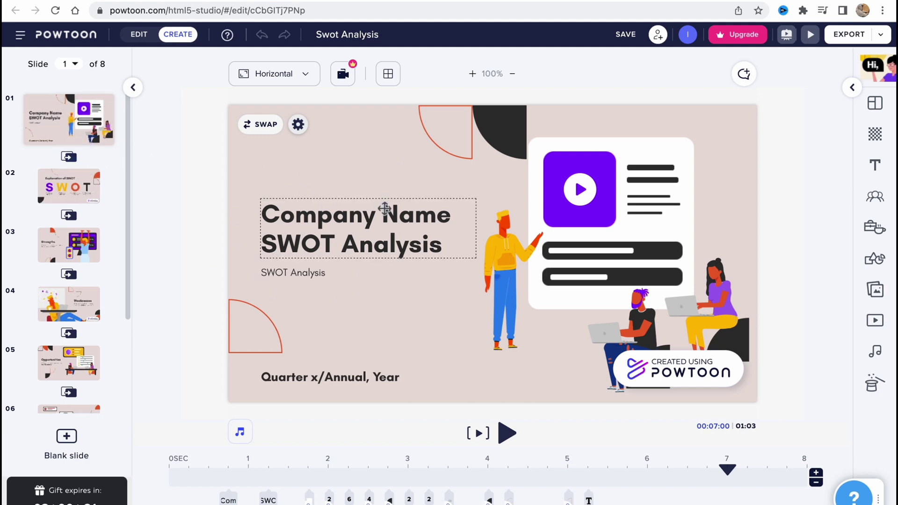
Rename the presentation to 'Test'
{"action": "left_click", "coordinate": [397, 37]}
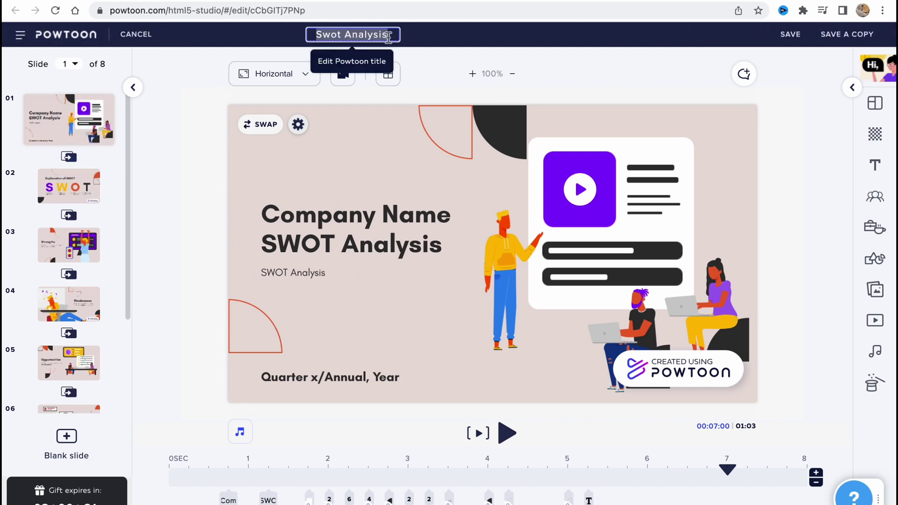
{"action": "type", "text": "Test"}
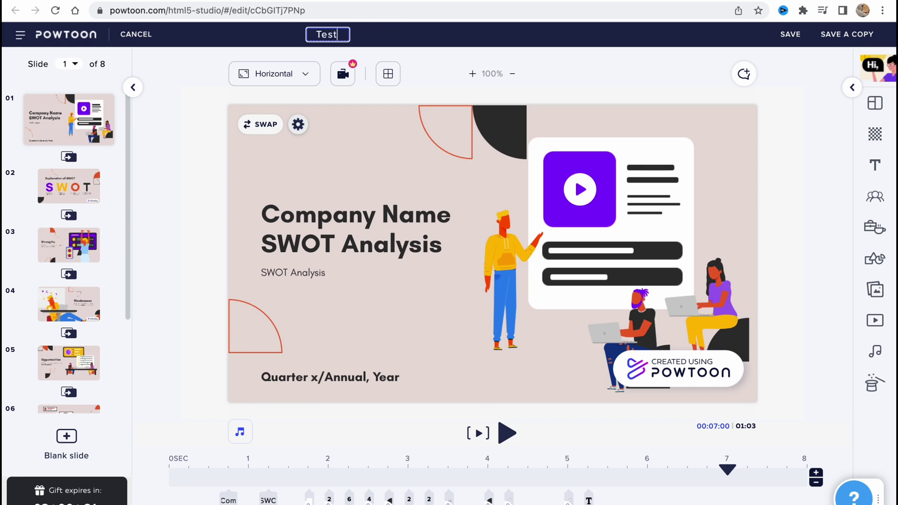
{"action": "key", "text": "Return"}
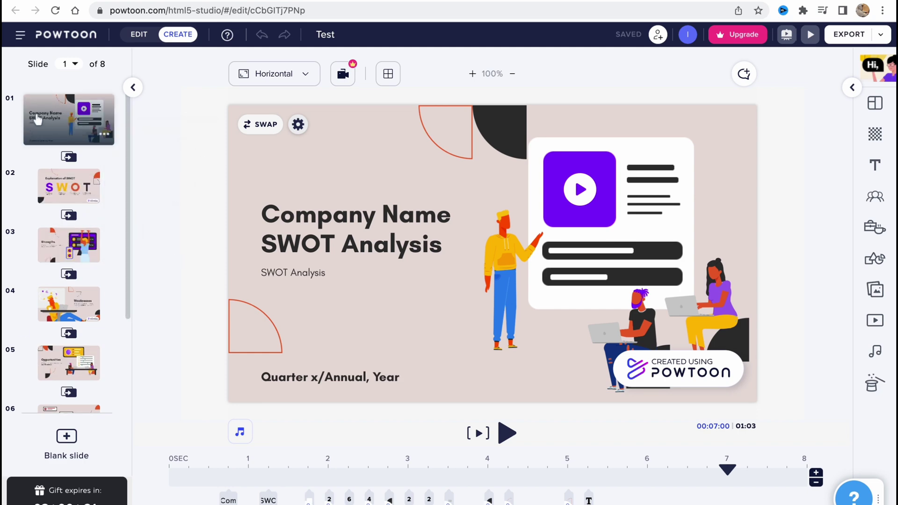
Step through slide 02 to slide 03, the Strengths slide, in the slide list
{"action": "left_click", "coordinate": [52, 187]}
{"action": "left_click", "coordinate": [68, 245]}
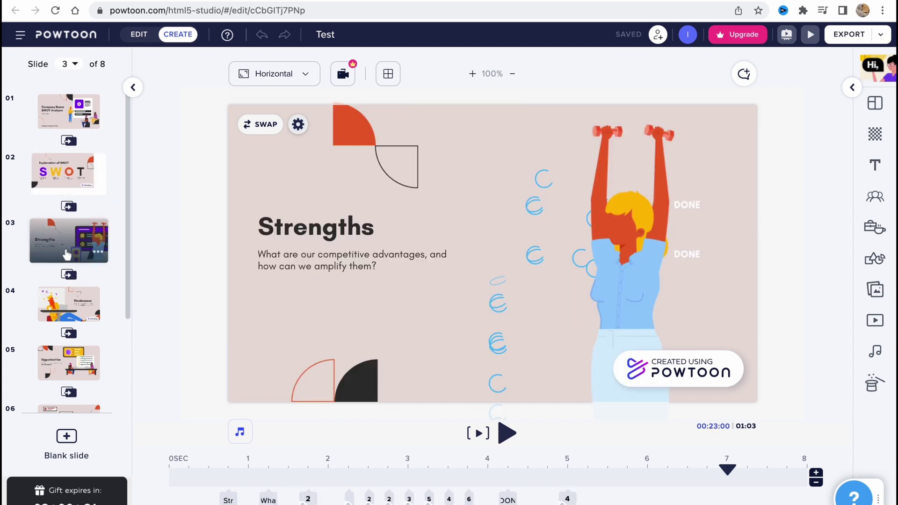
{"action": "scroll", "coordinate": [75, 318], "scroll_direction": "down", "scroll_amount": 2}
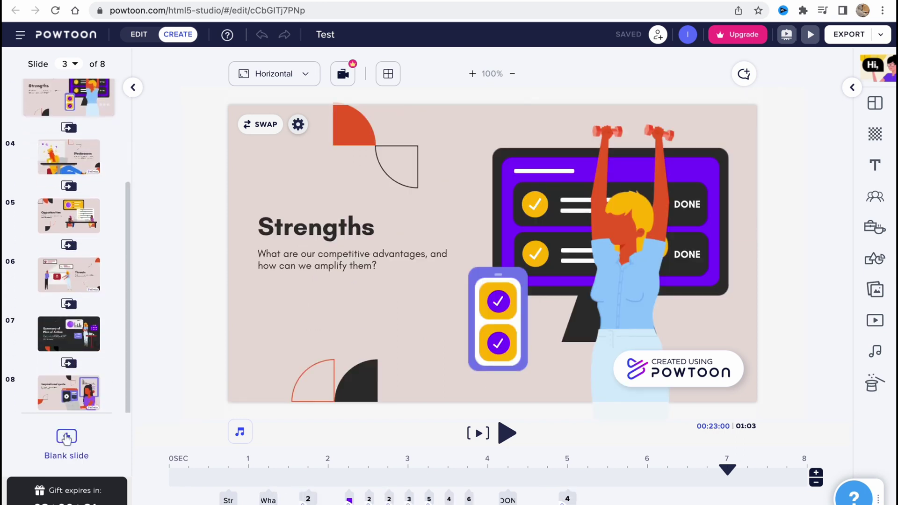
{"action": "left_click", "coordinate": [67, 438]}
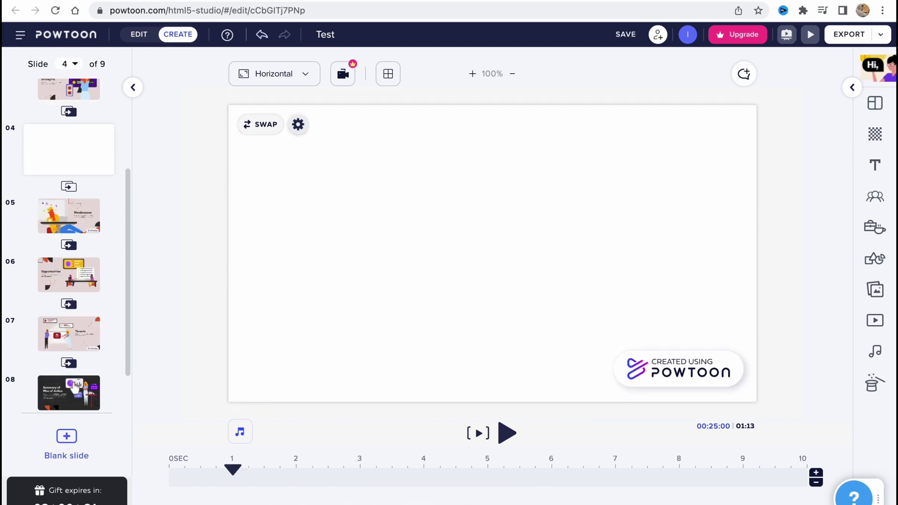
{"action": "left_click", "coordinate": [104, 166]}
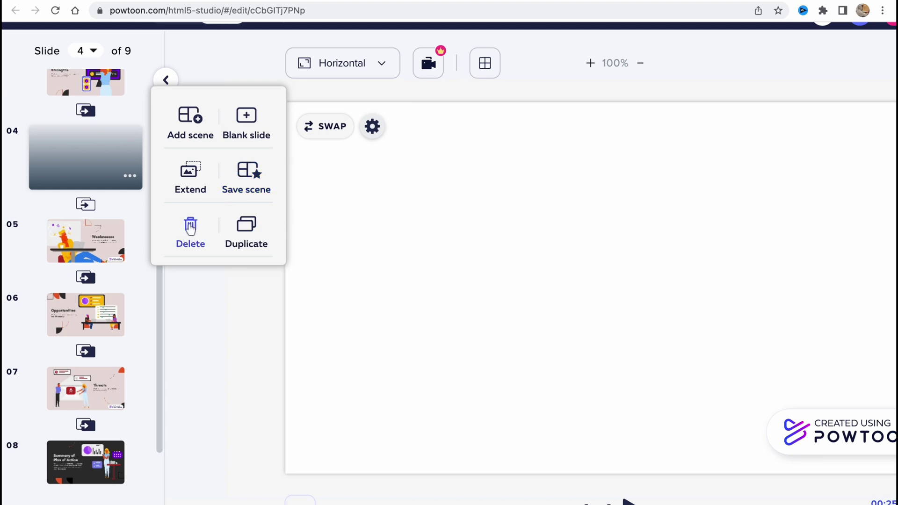
{"action": "left_click", "coordinate": [192, 229]}
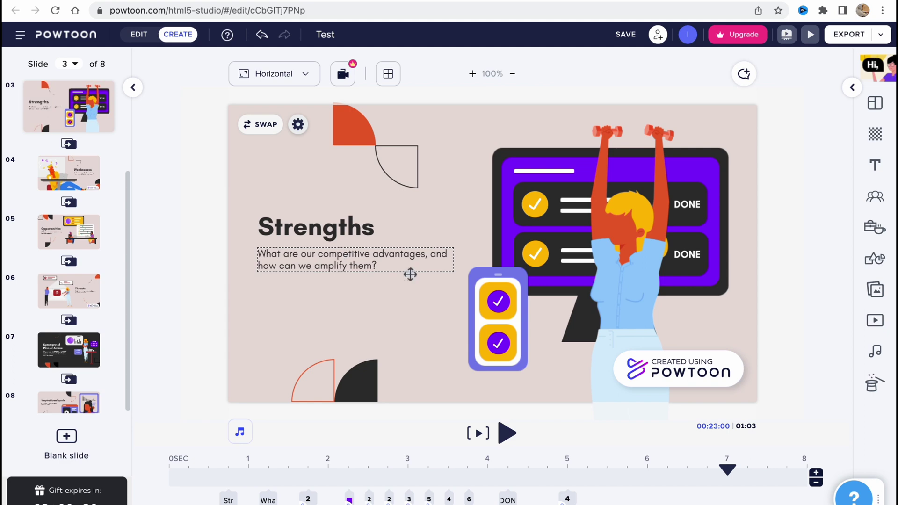
View the Explanation of SWOT slide, then go back to slide 01
{"action": "scroll", "coordinate": [72, 250], "scroll_direction": "up", "scroll_amount": 3}
{"action": "left_click", "coordinate": [79, 179]}
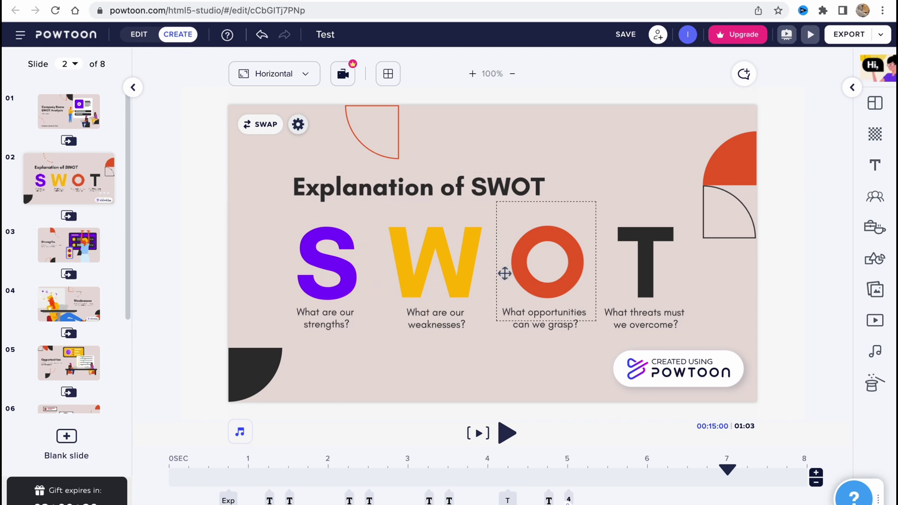
{"action": "scroll", "coordinate": [505, 274], "scroll_direction": "up", "scroll_amount": 5}
{"action": "scroll", "coordinate": [555, 276], "scroll_direction": "down", "scroll_amount": 5}
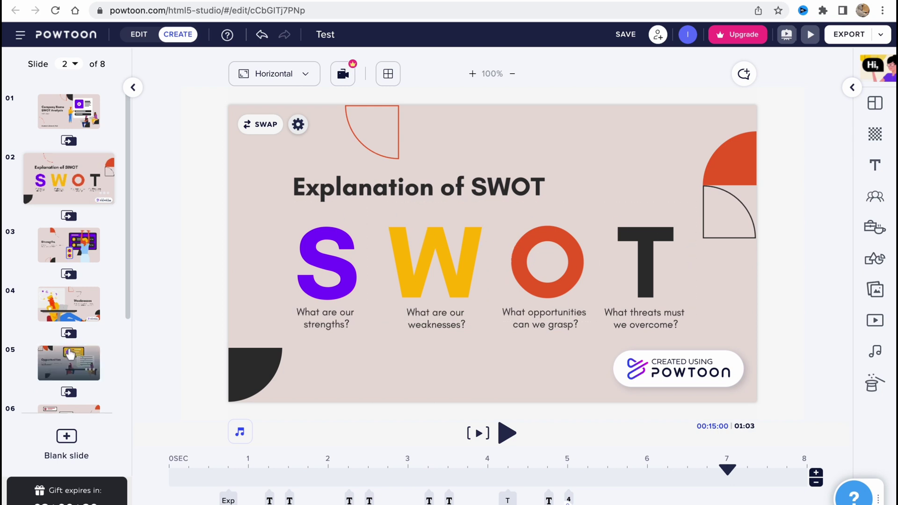
{"action": "left_click", "coordinate": [67, 112]}
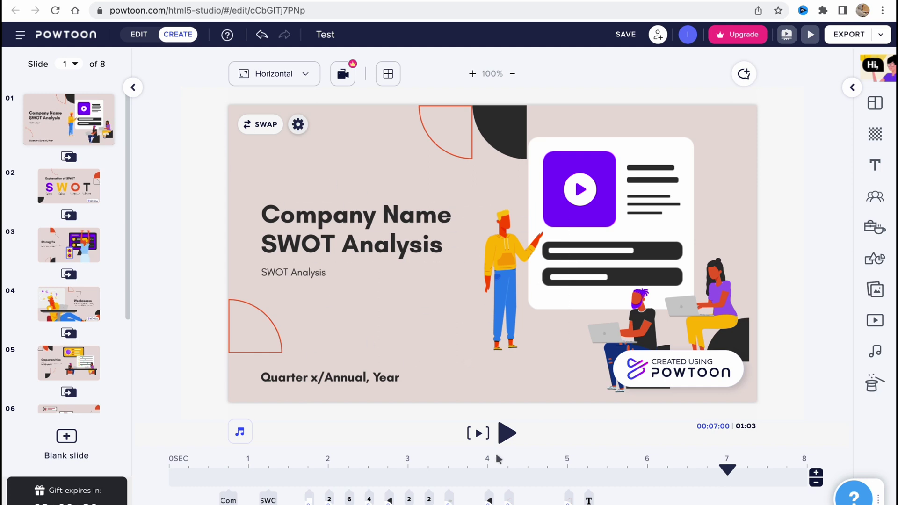
{"action": "left_click", "coordinate": [507, 433]}
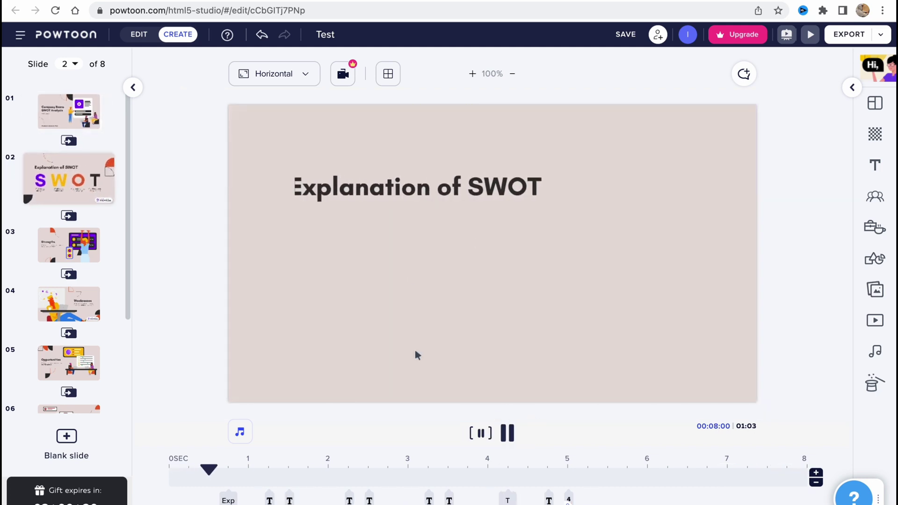
{"action": "left_click", "coordinate": [506, 433]}
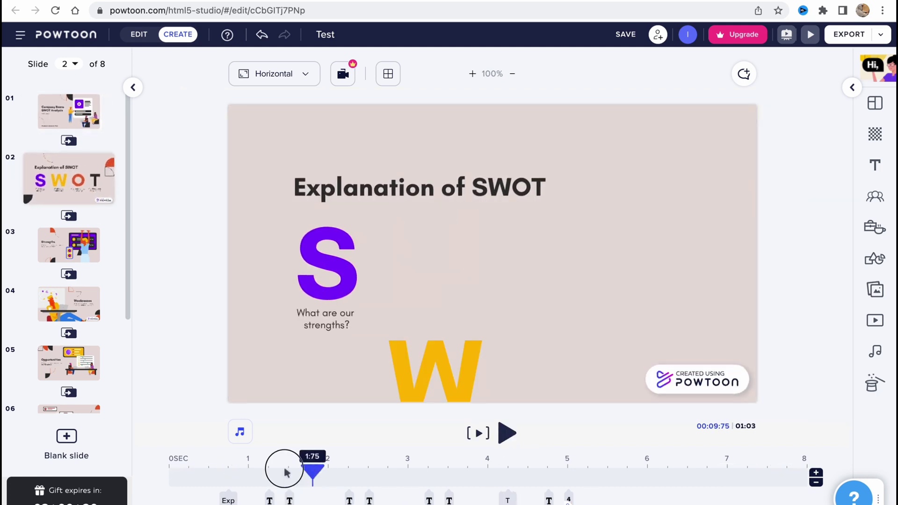
{"action": "left_click", "coordinate": [242, 473]}
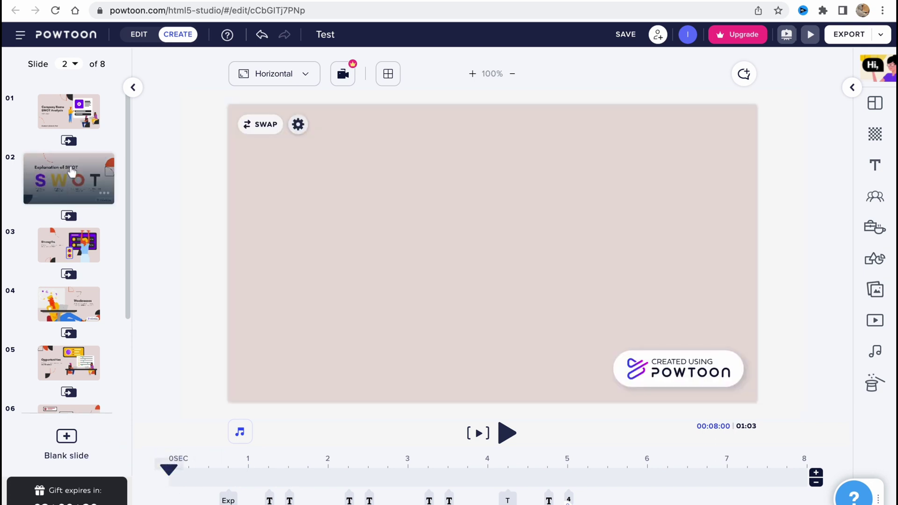
{"action": "left_click", "coordinate": [84, 111]}
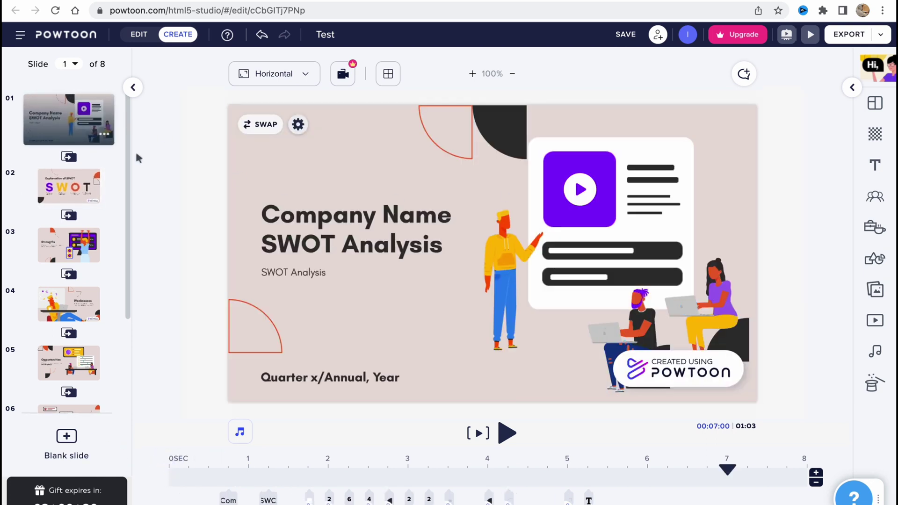
Replace the 'Company Name SWOT Analysis' title with 'HelperMan'
{"action": "left_click", "coordinate": [423, 253]}
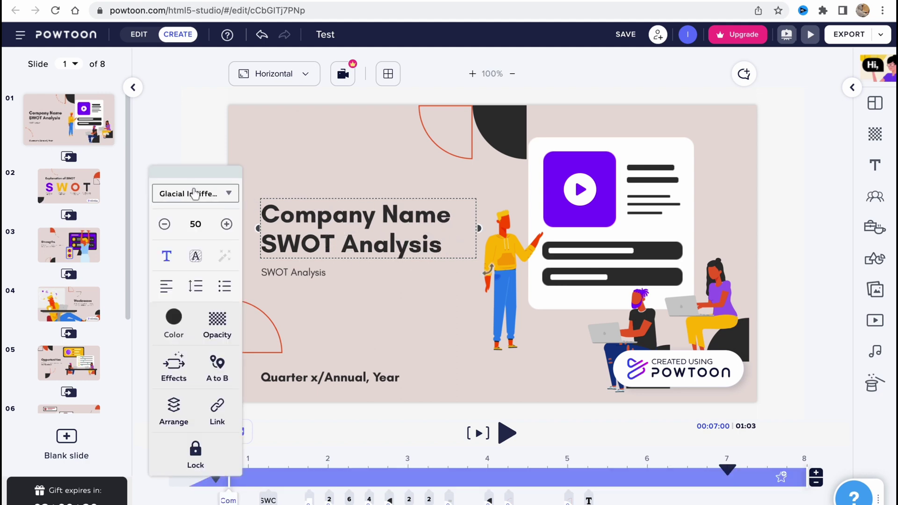
{"action": "triple_click", "coordinate": [269, 215]}
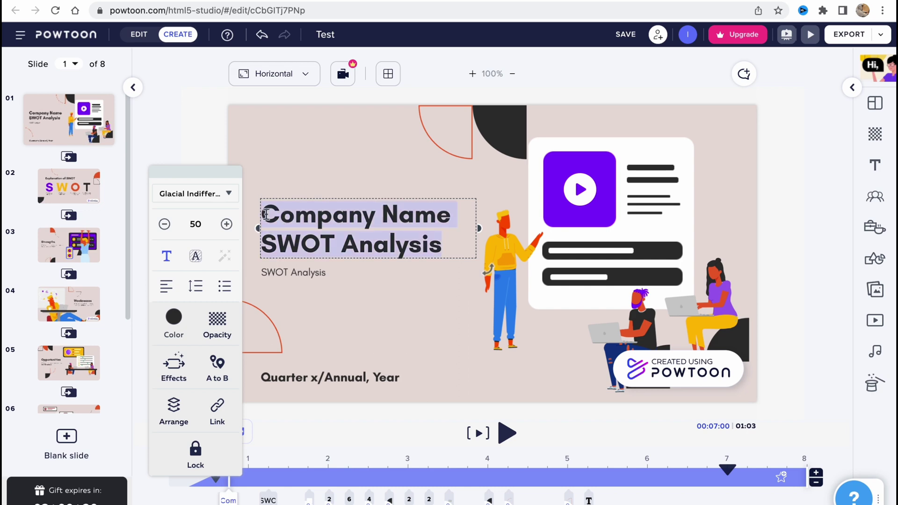
{"action": "type", "text": "H"}
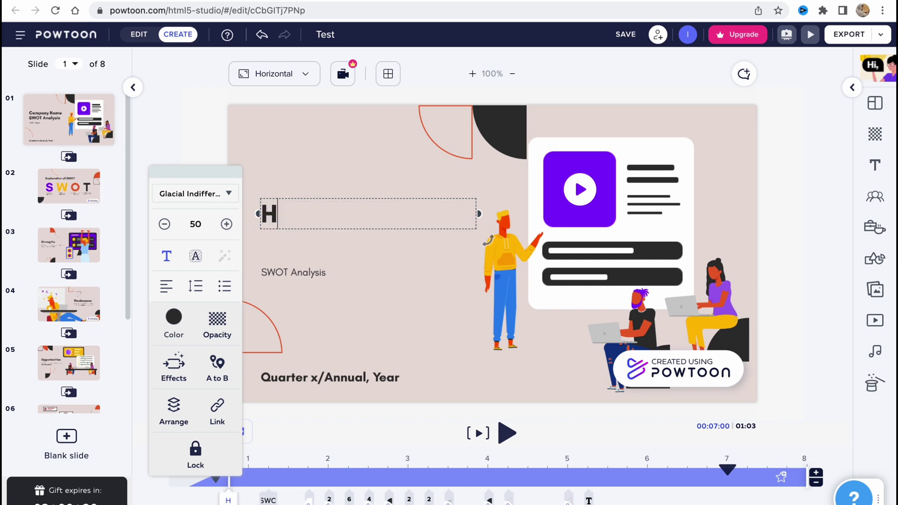
{"action": "type", "text": "elperMan"}
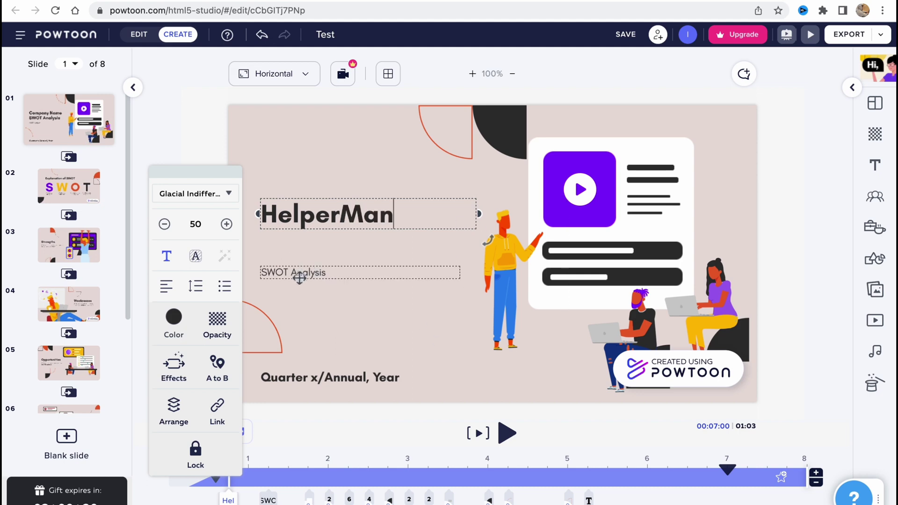
Change the subtitle to 'Tutirials' and delete the 'Quarter x/Annual, Year' line
{"action": "double_click", "coordinate": [298, 273]}
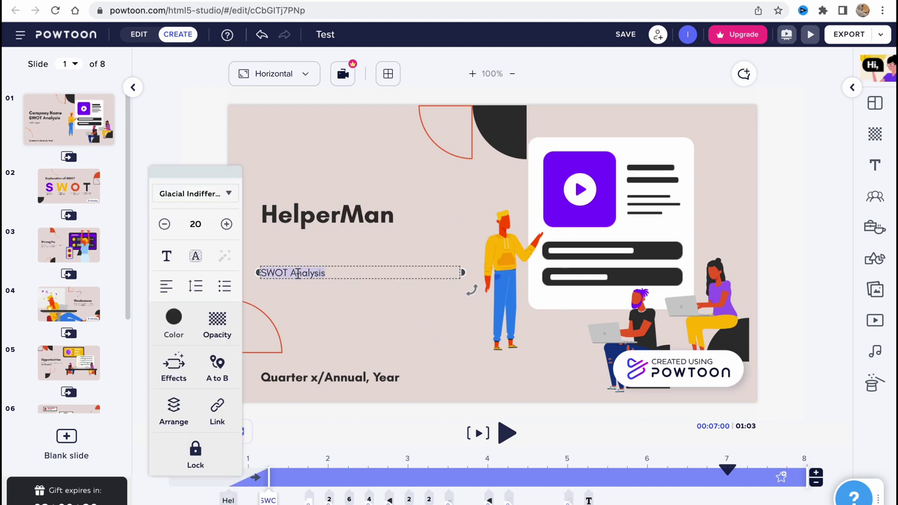
{"action": "key", "text": "BackSpace"}
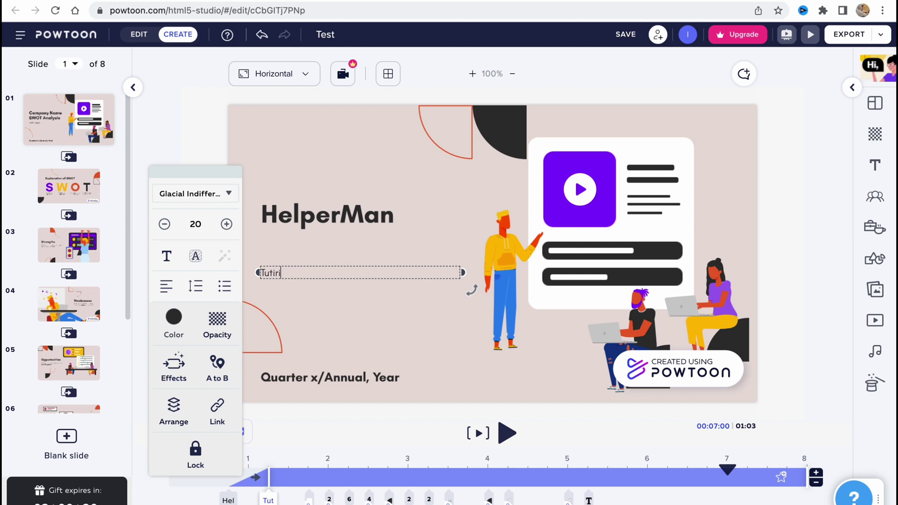
{"action": "type", "text": "Tutirials"}
{"action": "left_click", "coordinate": [300, 374]}
{"action": "key", "text": "Delete"}
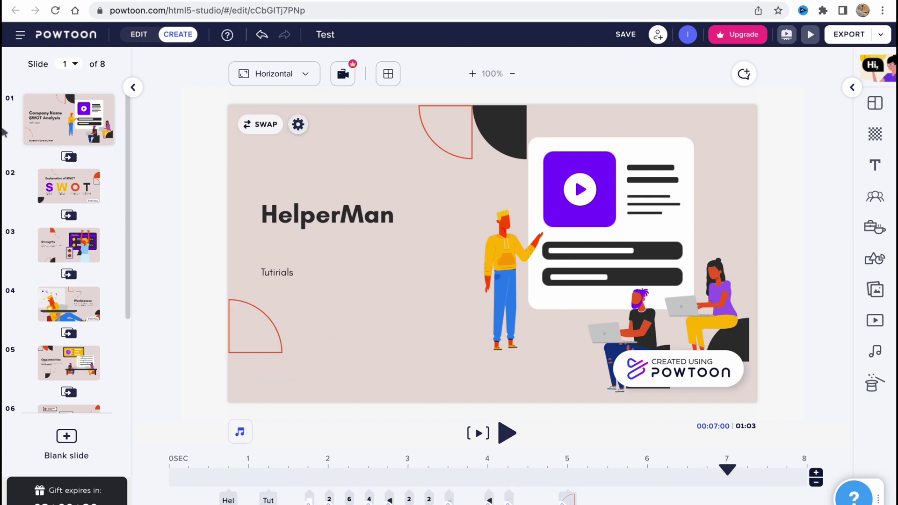
Drag the 'Tutirials' subtitle up under 'HelperMan', then highlight the HelperMan title text
{"action": "left_click_drag", "start_coordinate": [272, 274], "coordinate": [268, 235]}
{"action": "left_click", "coordinate": [354, 294]}
{"action": "left_click", "coordinate": [311, 224]}
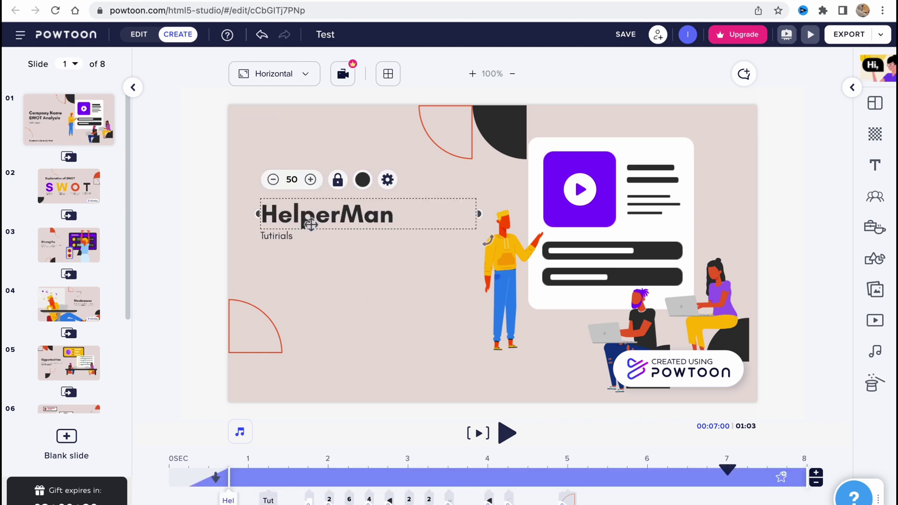
{"action": "left_click", "coordinate": [313, 221]}
{"action": "left_click", "coordinate": [400, 209]}
{"action": "left_click_drag", "start_coordinate": [266, 214], "coordinate": [399, 210]}
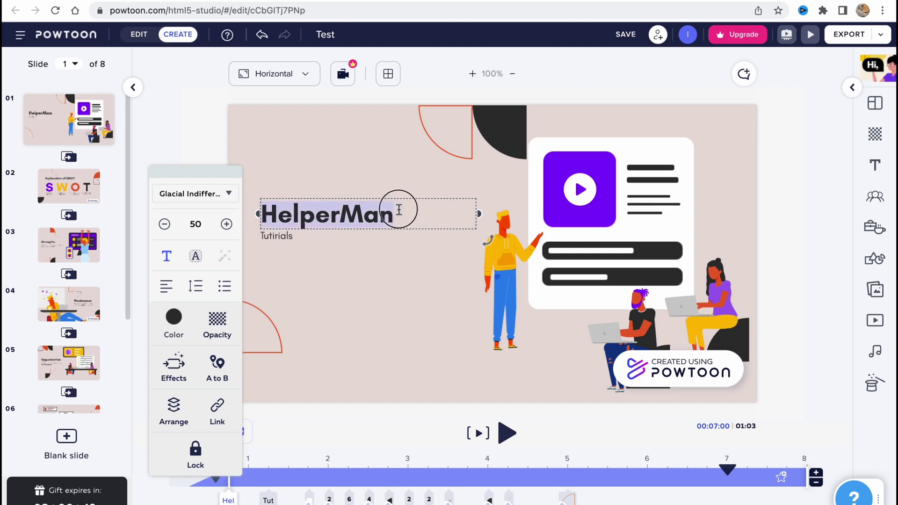
Increase the HelperMan title's font size from 50 to 52, keeping Glacial Indifference
{"action": "left_click", "coordinate": [229, 197]}
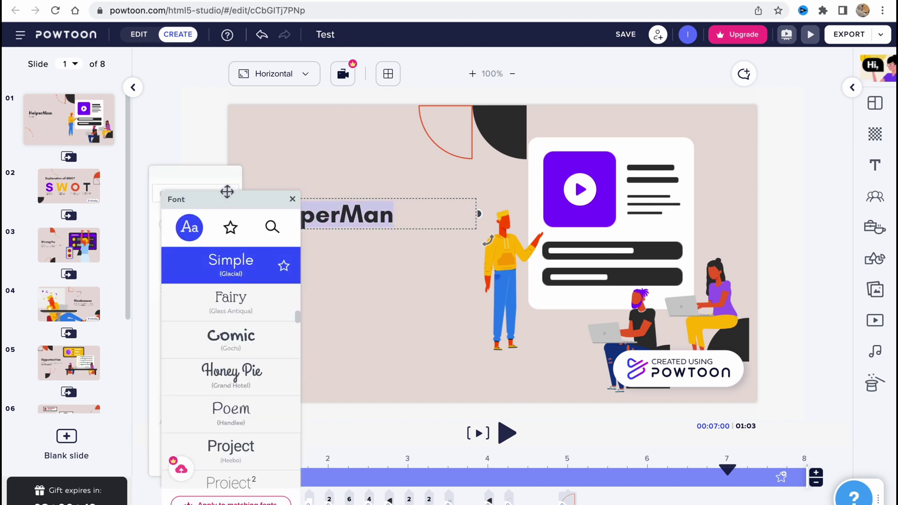
{"action": "left_click", "coordinate": [292, 198]}
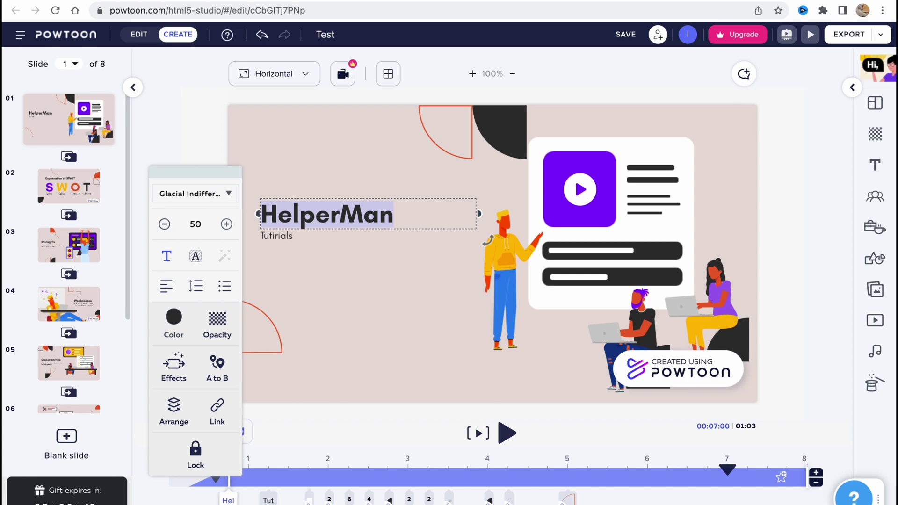
{"action": "left_click", "coordinate": [226, 224]}
{"action": "left_click", "coordinate": [227, 225]}
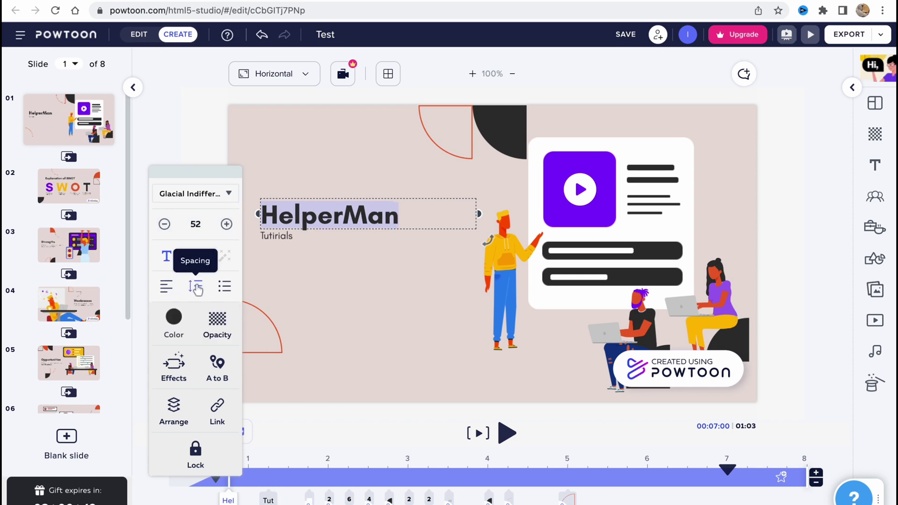
Try lowering the title's opacity, restore it to 100%, and deselect the text box
{"action": "mouse_move", "coordinate": [230, 290]}
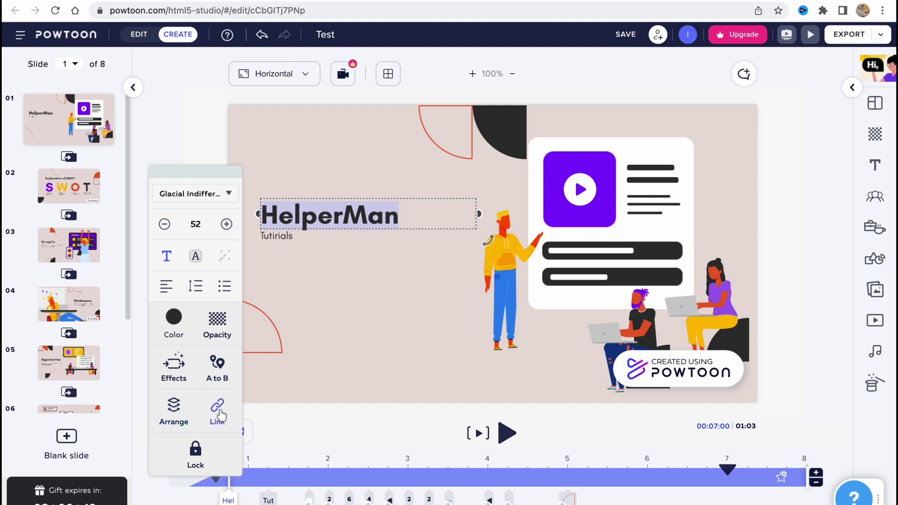
{"action": "left_click", "coordinate": [217, 320]}
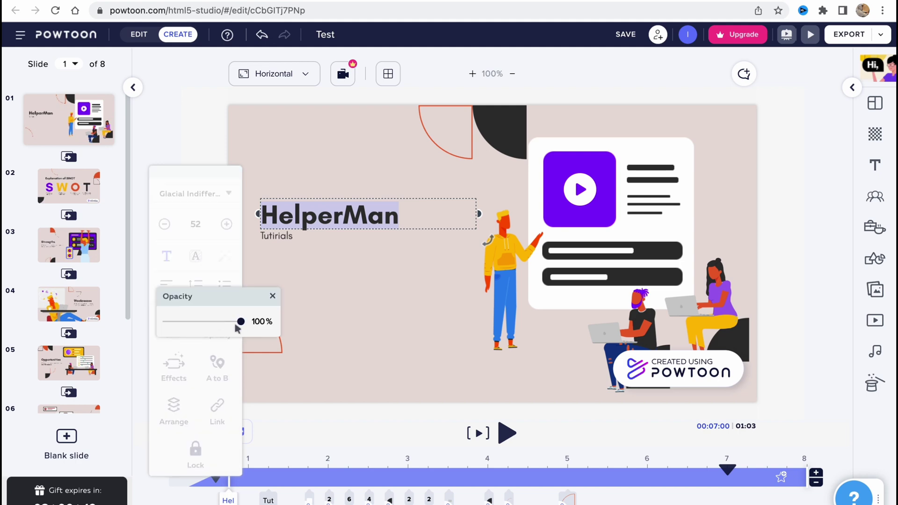
{"action": "left_click_drag", "start_coordinate": [240, 322], "coordinate": [273, 304]}
{"action": "left_click", "coordinate": [272, 298]}
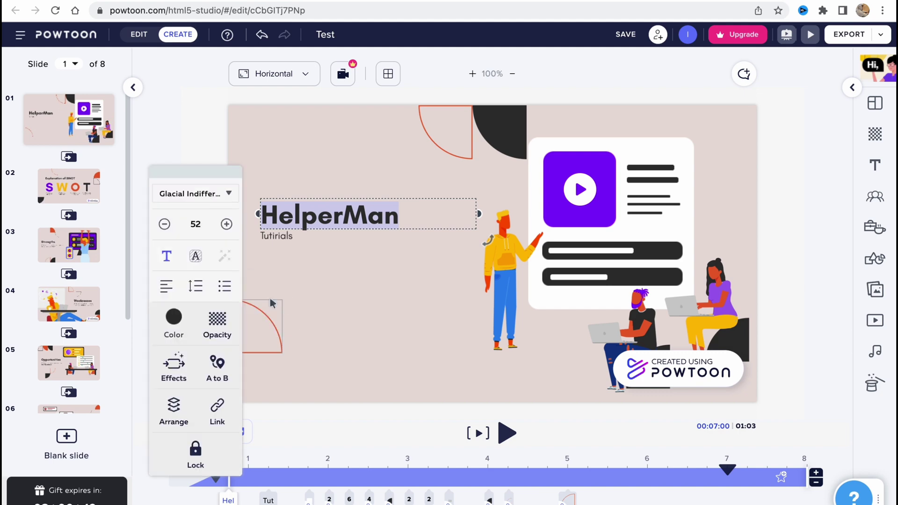
{"action": "left_click", "coordinate": [305, 152]}
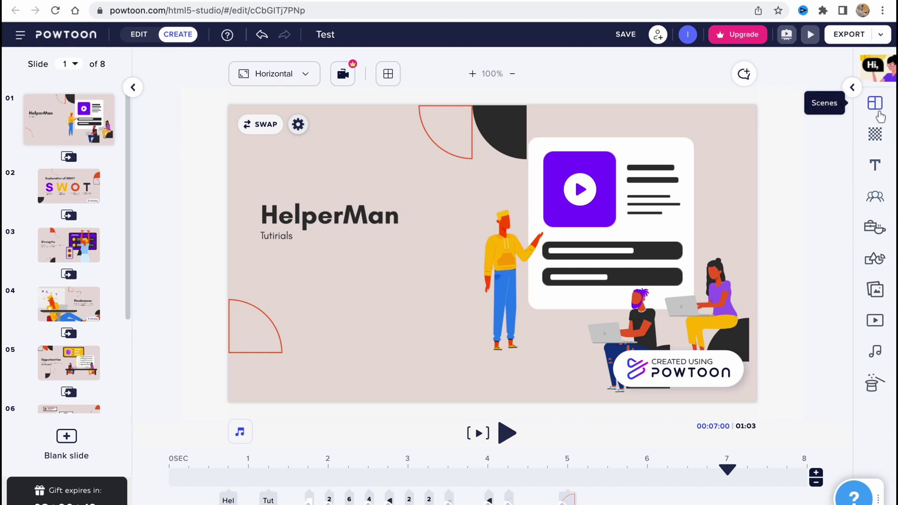
Preview the premium ocean-sunrise background on the title slide, then undo it
{"action": "left_click", "coordinate": [876, 137]}
{"action": "left_click", "coordinate": [761, 344]}
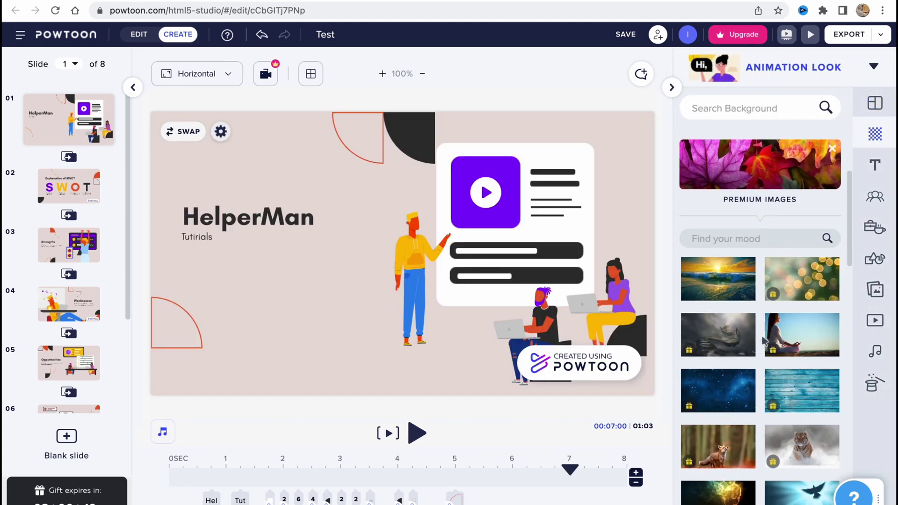
{"action": "left_click", "coordinate": [731, 285]}
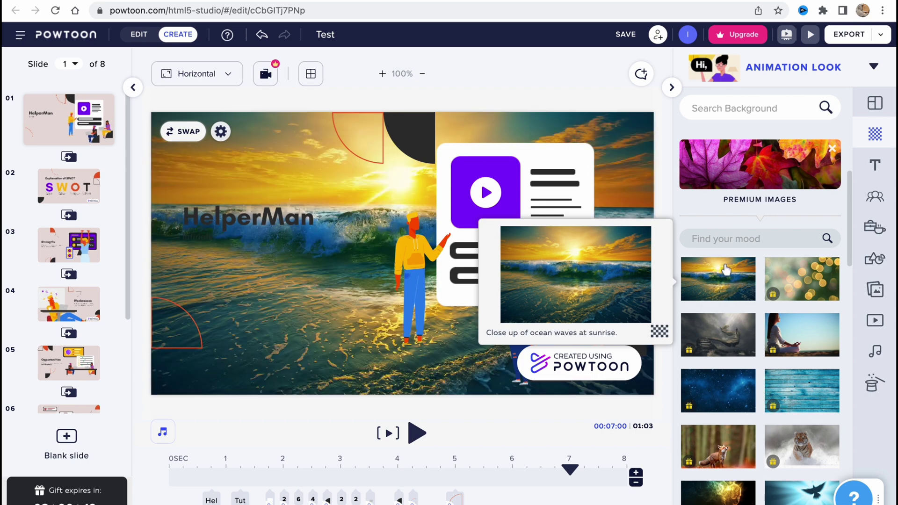
{"action": "left_click", "coordinate": [261, 35]}
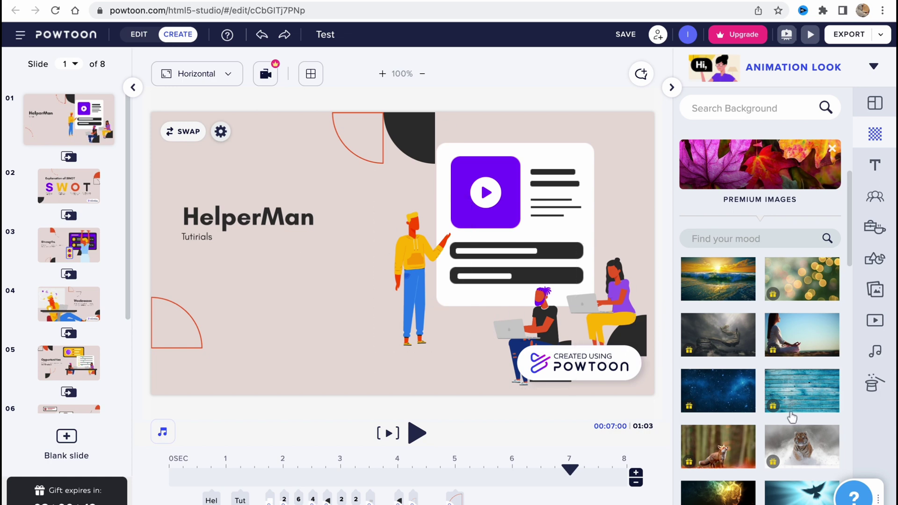
Scroll the background grid and bring up the text-adding options
{"action": "scroll", "coordinate": [812, 416], "scroll_direction": "down", "scroll_amount": 3}
{"action": "scroll", "coordinate": [821, 418], "scroll_direction": "down", "scroll_amount": 2}
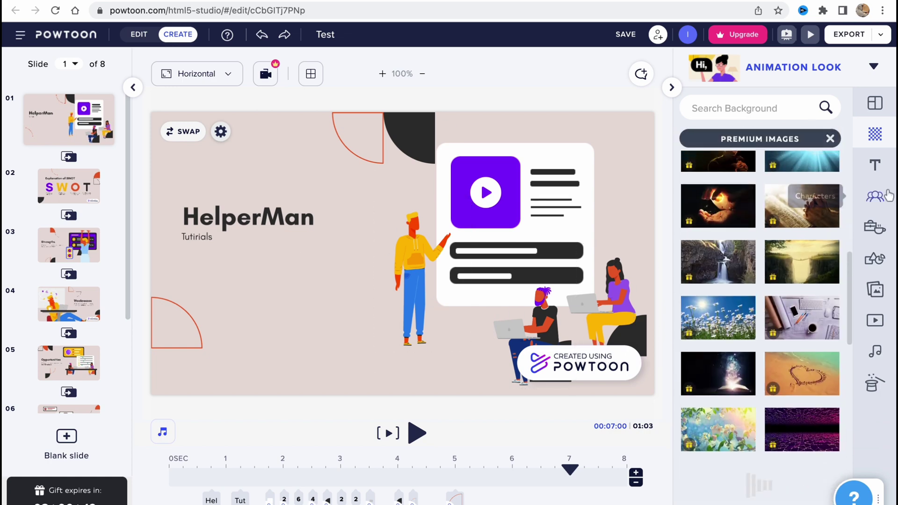
{"action": "left_click", "coordinate": [874, 173]}
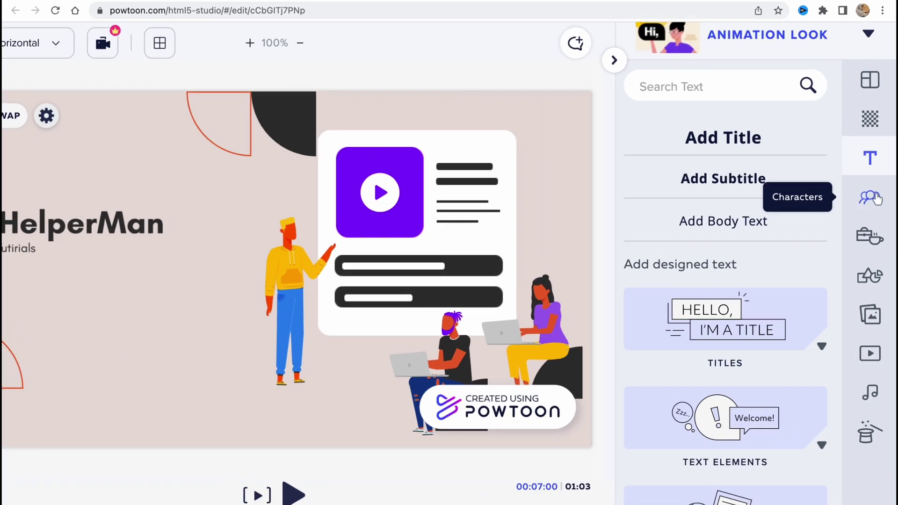
Add the Omnis blonde woman in the Scared pose, enlarged and placed left of the man
{"action": "left_click", "coordinate": [875, 197]}
{"action": "left_click", "coordinate": [693, 322]}
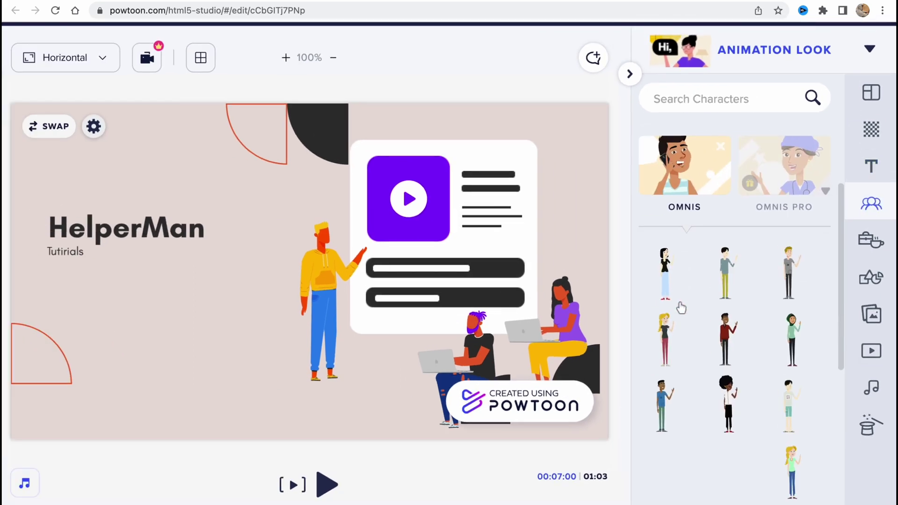
{"action": "mouse_move", "coordinate": [656, 341]}
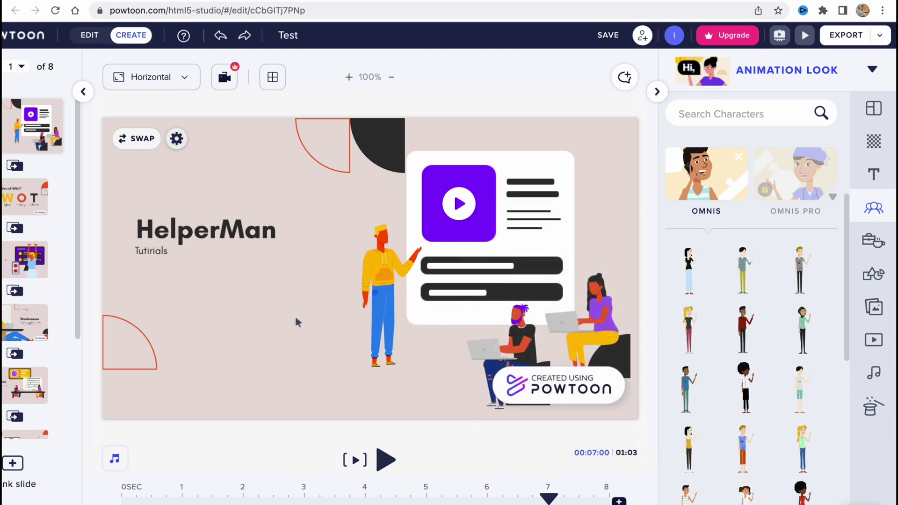
{"action": "mouse_move", "coordinate": [691, 329]}
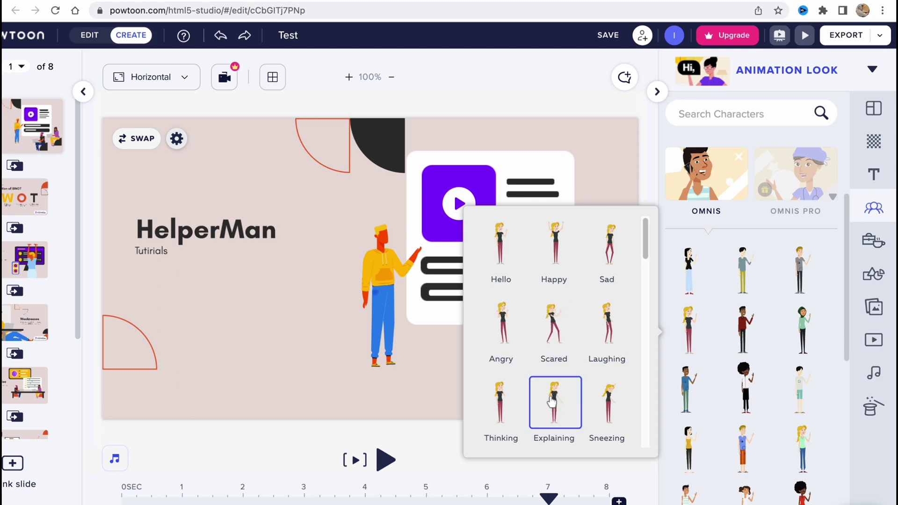
{"action": "left_click", "coordinate": [556, 327]}
{"action": "left_click_drag", "start_coordinate": [378, 297], "coordinate": [303, 320]}
{"action": "left_click_drag", "start_coordinate": [350, 381], "coordinate": [375, 433]}
{"action": "left_click_drag", "start_coordinate": [313, 357], "coordinate": [313, 366]}
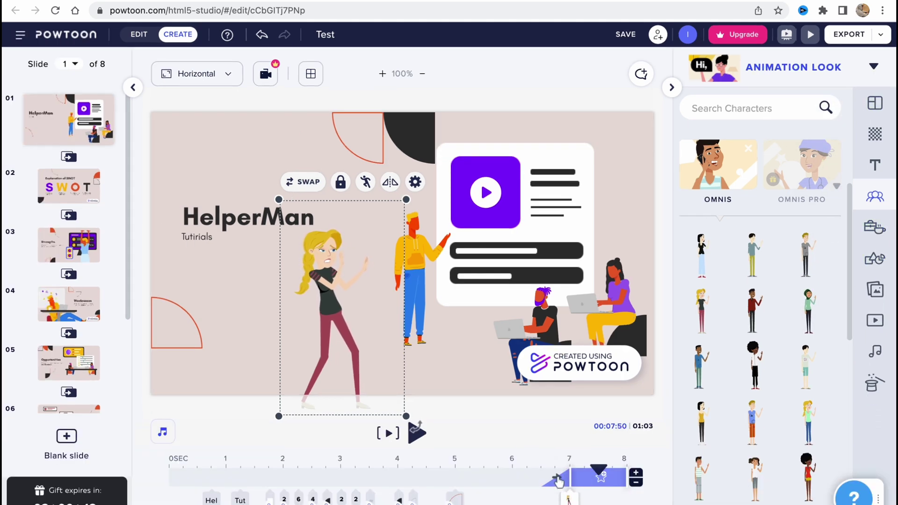
Time her from about 0.6 s to 6.5 s and play the slide from the start
{"action": "left_click_drag", "start_coordinate": [575, 478], "coordinate": [421, 478]}
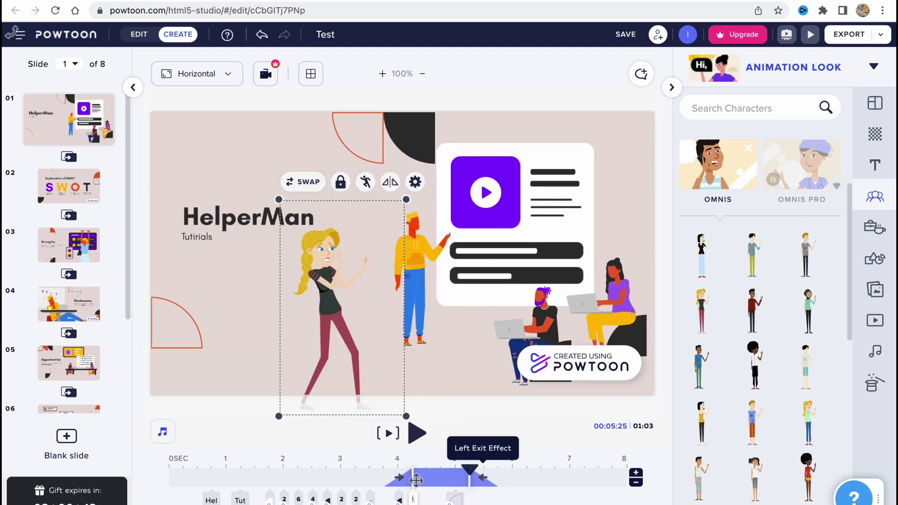
{"action": "left_click_drag", "start_coordinate": [413, 478], "coordinate": [211, 478]}
{"action": "left_click_drag", "start_coordinate": [467, 479], "coordinate": [541, 479]}
{"action": "left_click", "coordinate": [299, 462]}
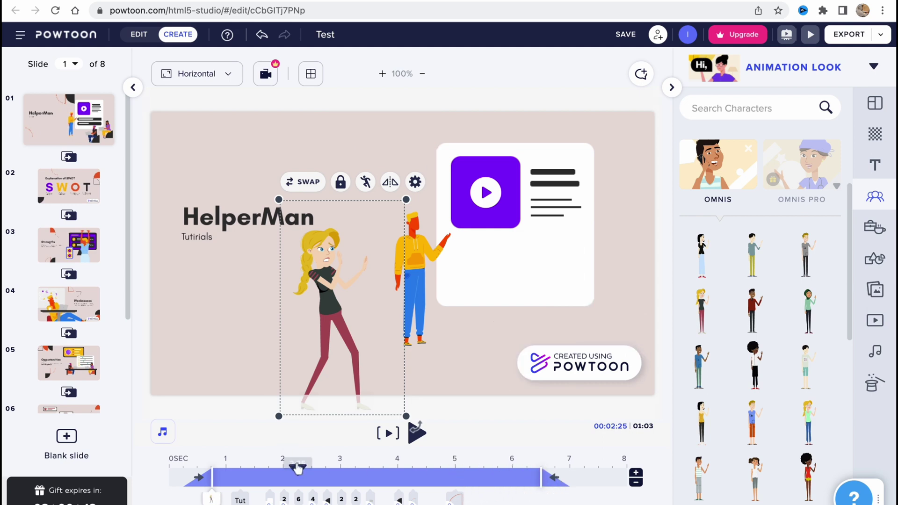
{"action": "left_click_drag", "start_coordinate": [298, 469], "coordinate": [168, 469]}
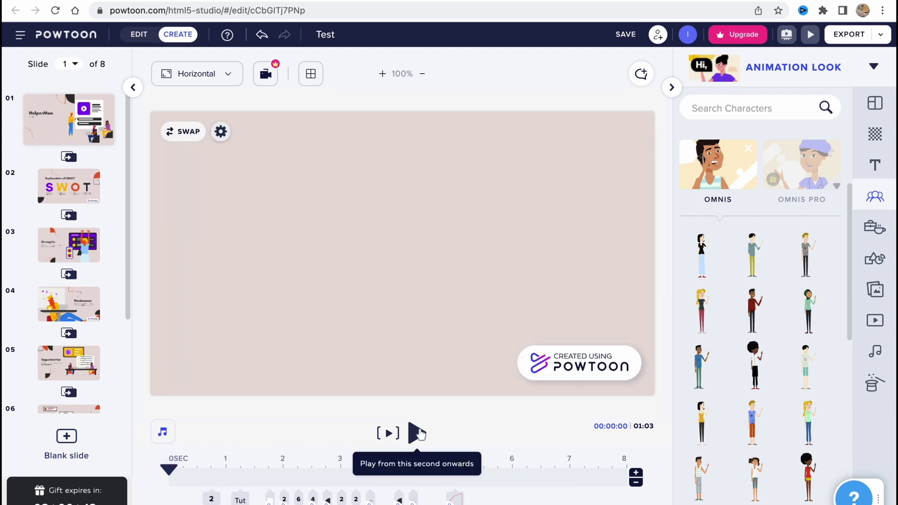
{"action": "left_click", "coordinate": [417, 431]}
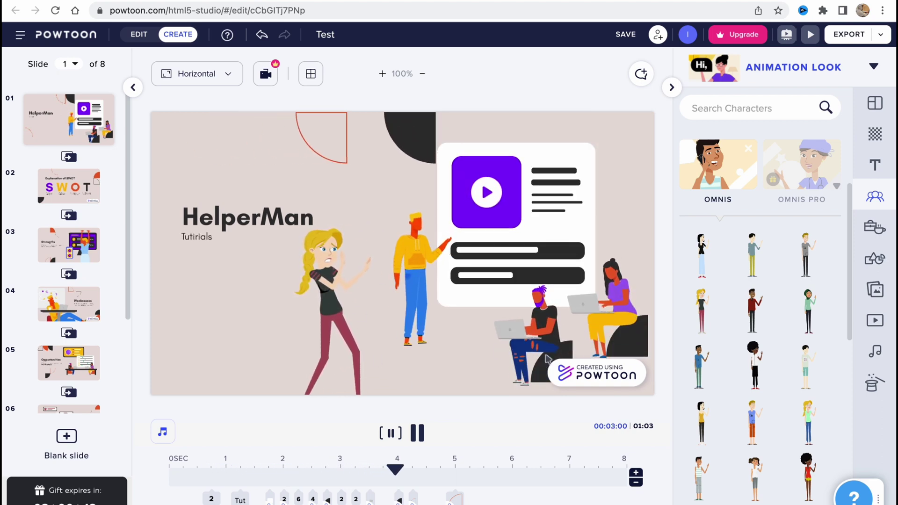
Stop the preview and browse Props, Shapes and Videos, ending on the Audio library
{"action": "left_click", "coordinate": [420, 346]}
{"action": "left_click", "coordinate": [876, 228]}
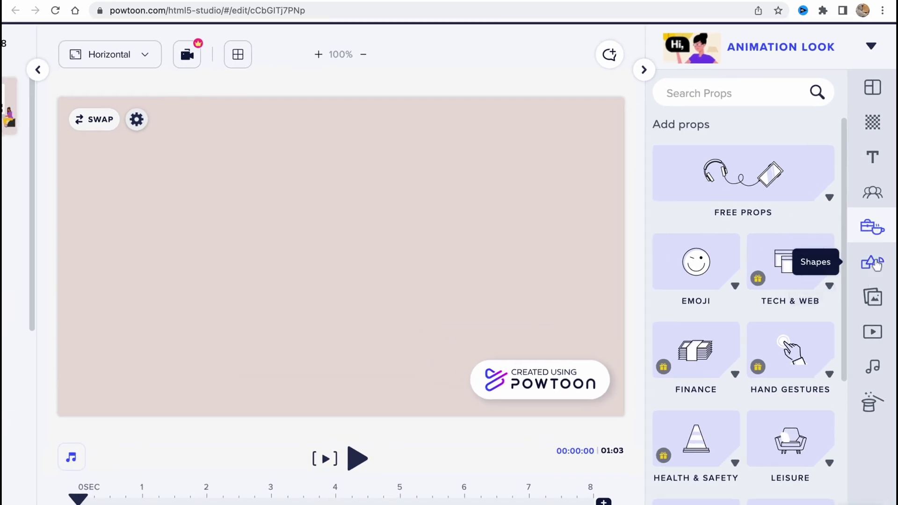
{"action": "left_click", "coordinate": [876, 263]}
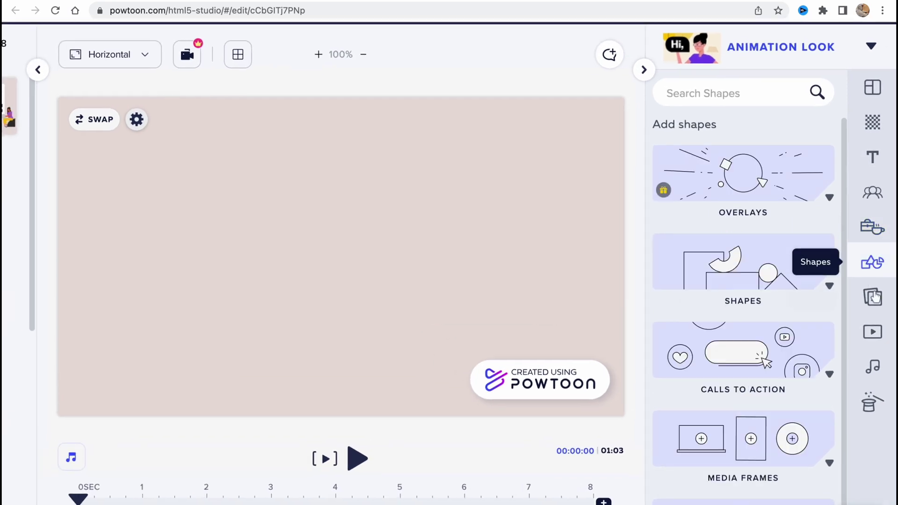
{"action": "left_click", "coordinate": [871, 297]}
{"action": "left_click", "coordinate": [872, 334]}
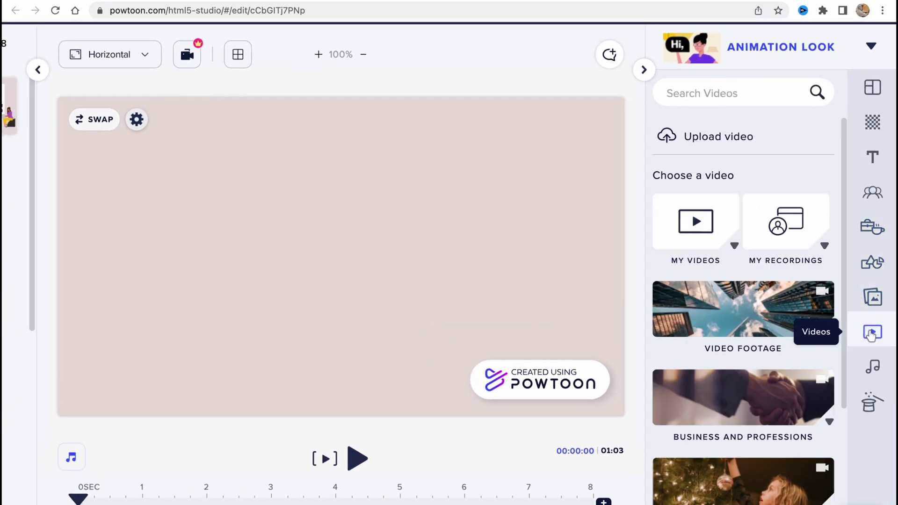
{"action": "left_click", "coordinate": [873, 370]}
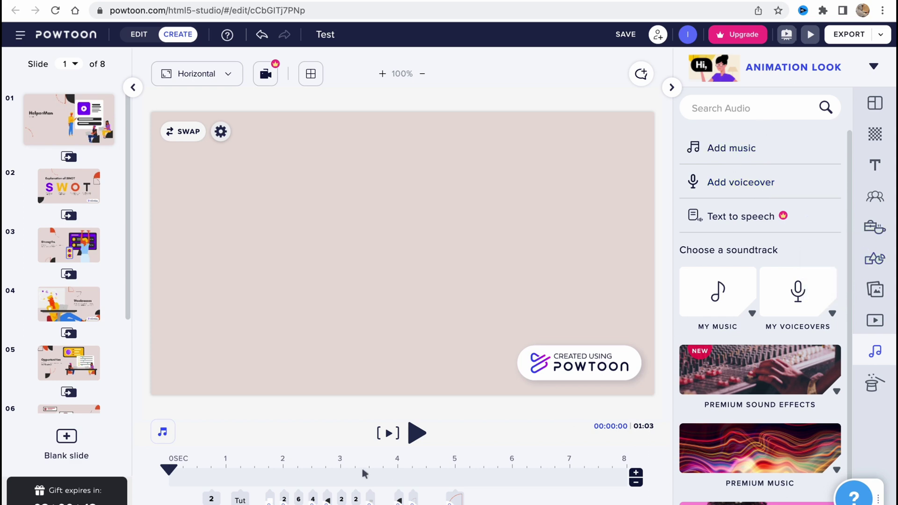
Play the slide briefly, then select the yellow-hoodie man on the title slide
{"action": "left_click", "coordinate": [417, 434]}
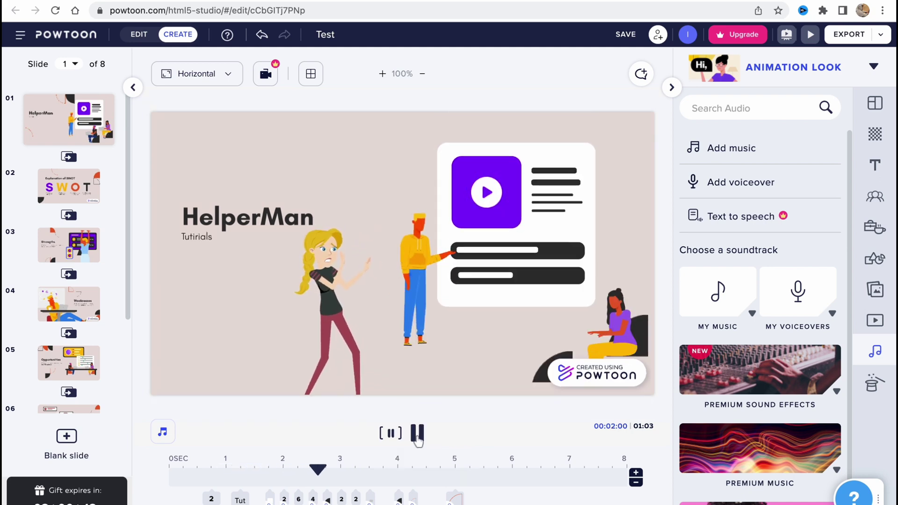
{"action": "left_click", "coordinate": [417, 434]}
{"action": "left_click", "coordinate": [467, 234]}
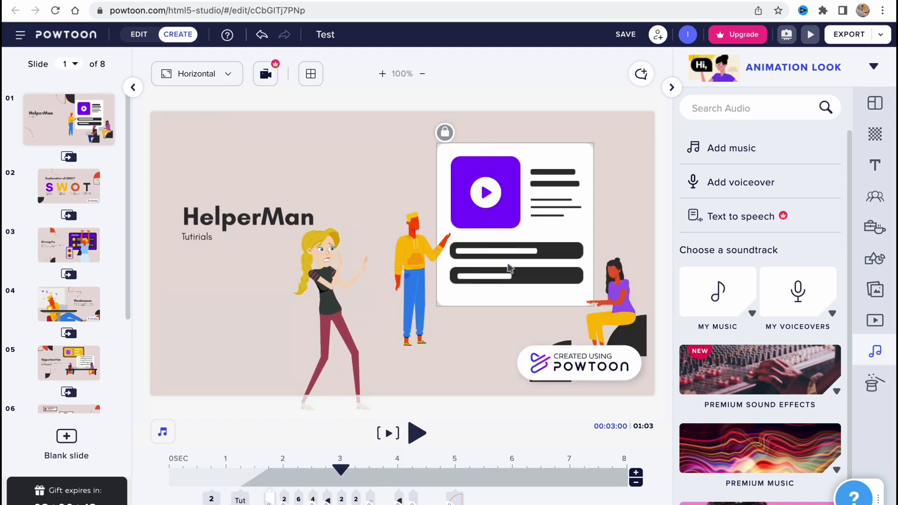
{"action": "left_click", "coordinate": [418, 291]}
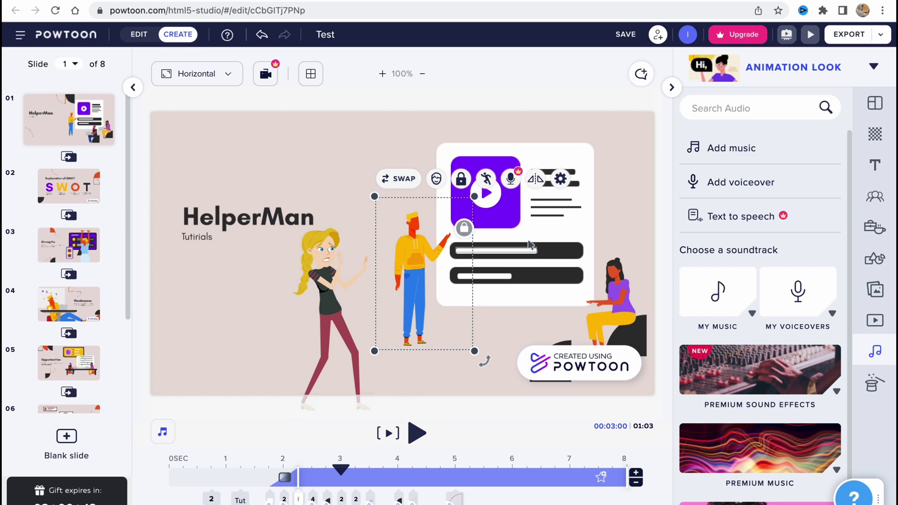
{"action": "left_click", "coordinate": [526, 233]}
{"action": "left_click", "coordinate": [411, 259]}
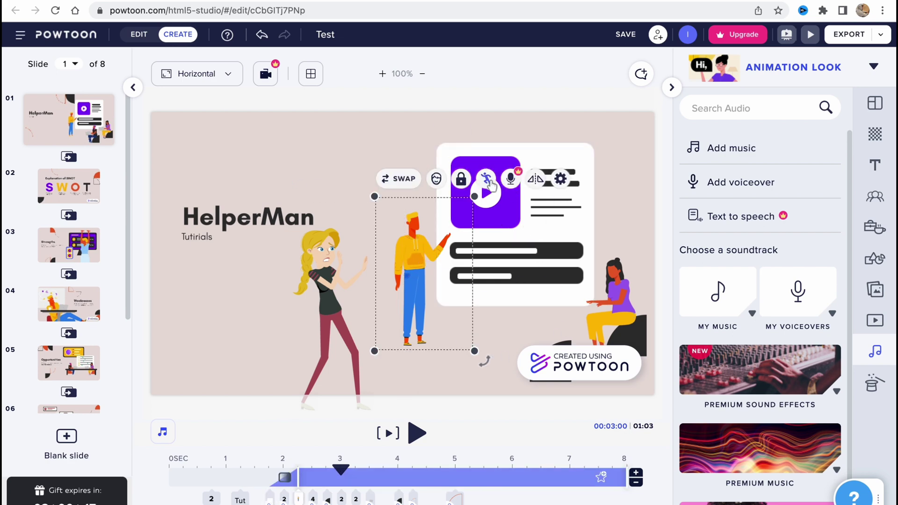
Change the man's pose to Showing and replay the slide from the start
{"action": "left_click", "coordinate": [487, 180]}
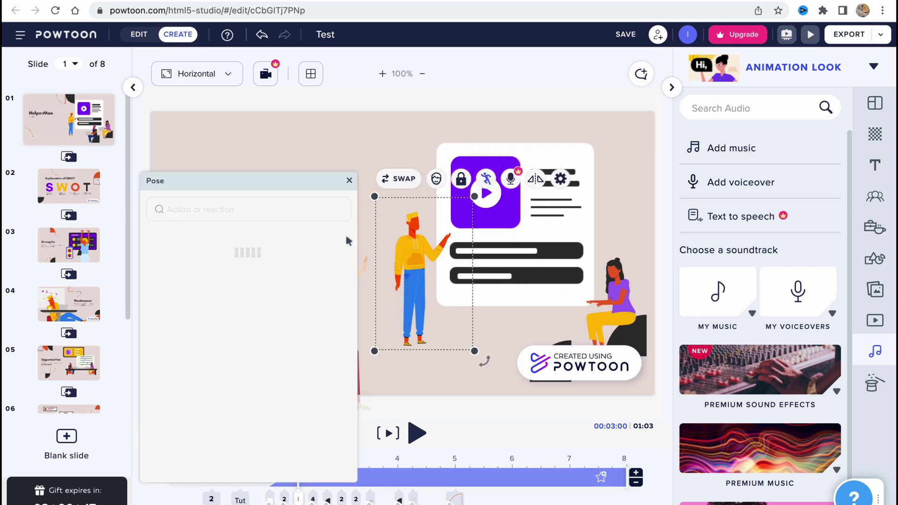
{"action": "left_click", "coordinate": [314, 346]}
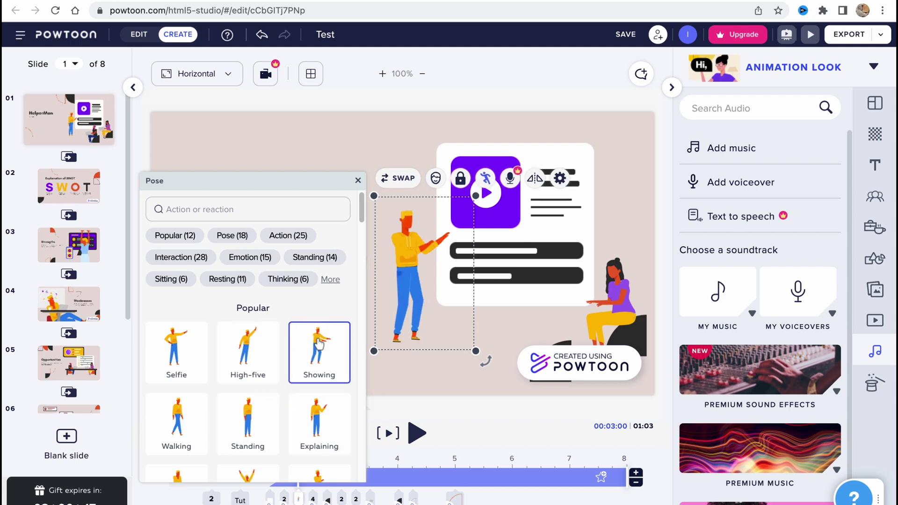
{"action": "left_click", "coordinate": [358, 180]}
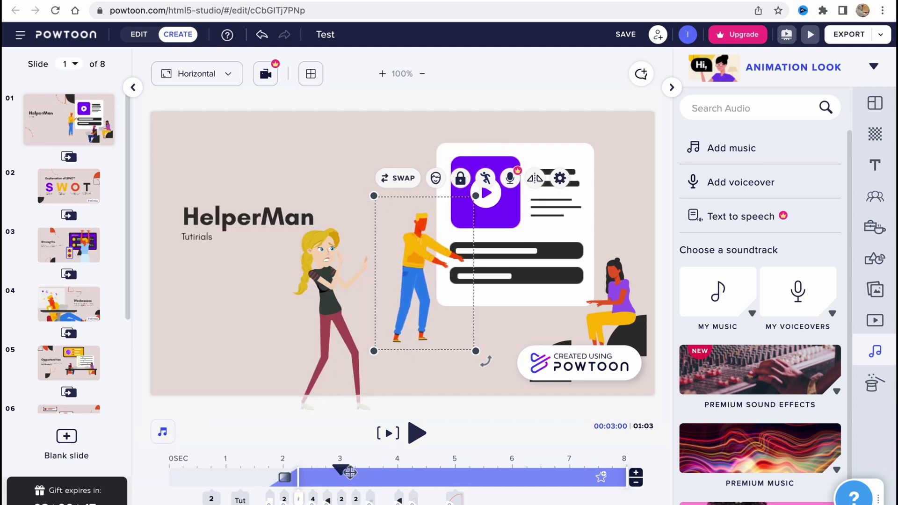
{"action": "left_click", "coordinate": [161, 459]}
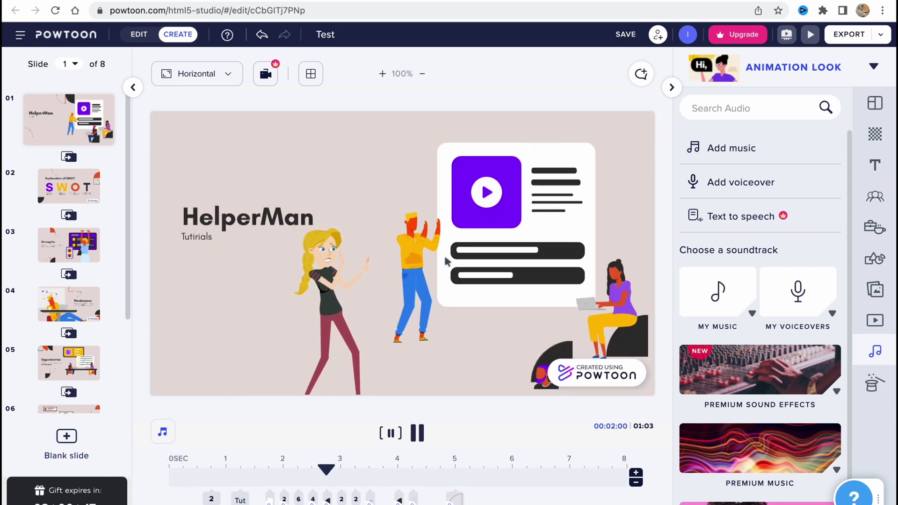
Stop the preview and choose Download MP4 under Export's more options, triggering the Lite upgrade offer
{"action": "left_click", "coordinate": [447, 262]}
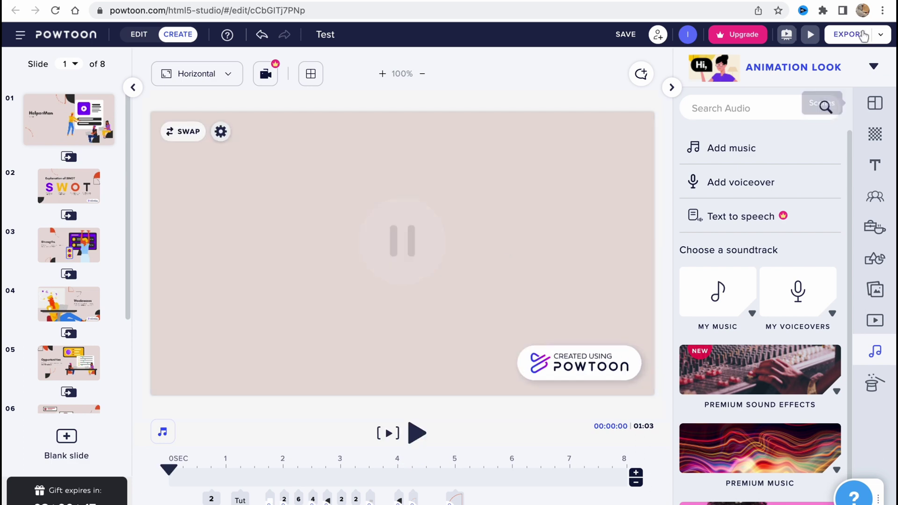
{"action": "left_click", "coordinate": [862, 35]}
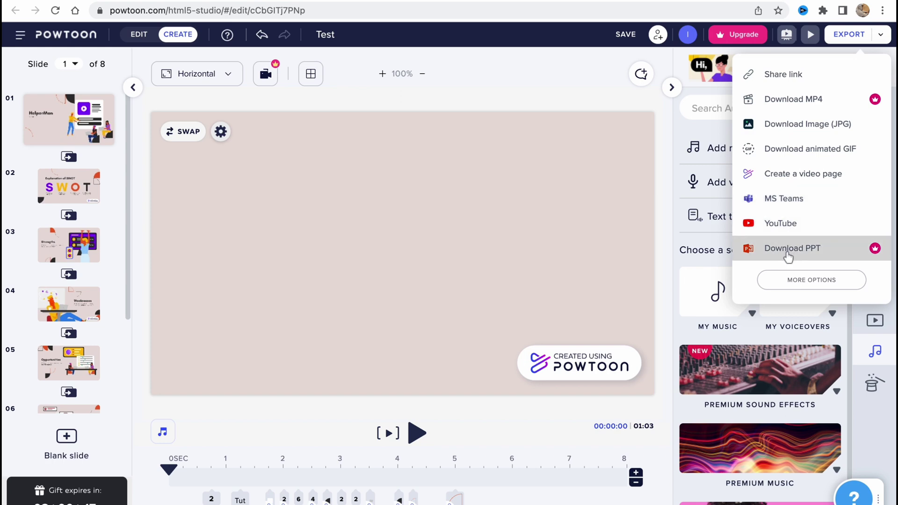
{"action": "left_click", "coordinate": [809, 279]}
{"action": "scroll", "coordinate": [812, 279], "scroll_direction": "down", "scroll_amount": 1}
{"action": "scroll", "coordinate": [801, 276], "scroll_direction": "down", "scroll_amount": 3}
{"action": "scroll", "coordinate": [806, 260], "scroll_direction": "up", "scroll_amount": 3}
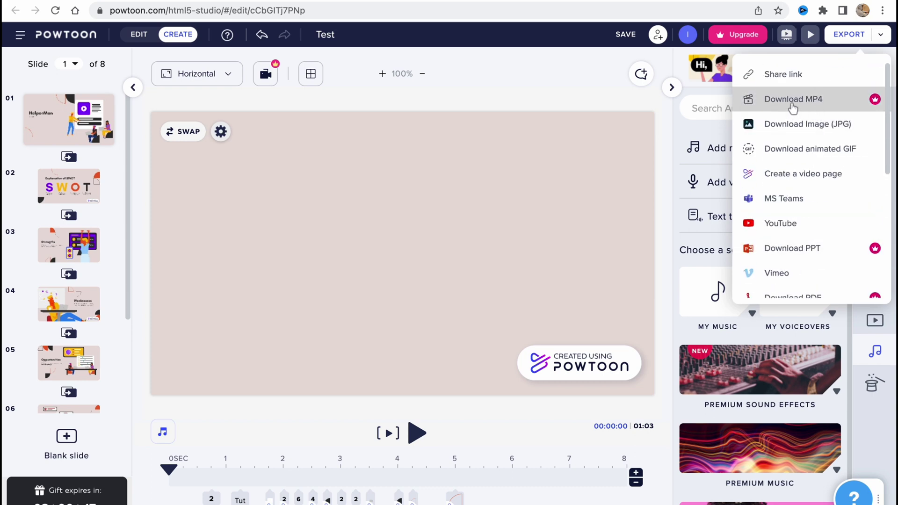
{"action": "left_click", "coordinate": [792, 101]}
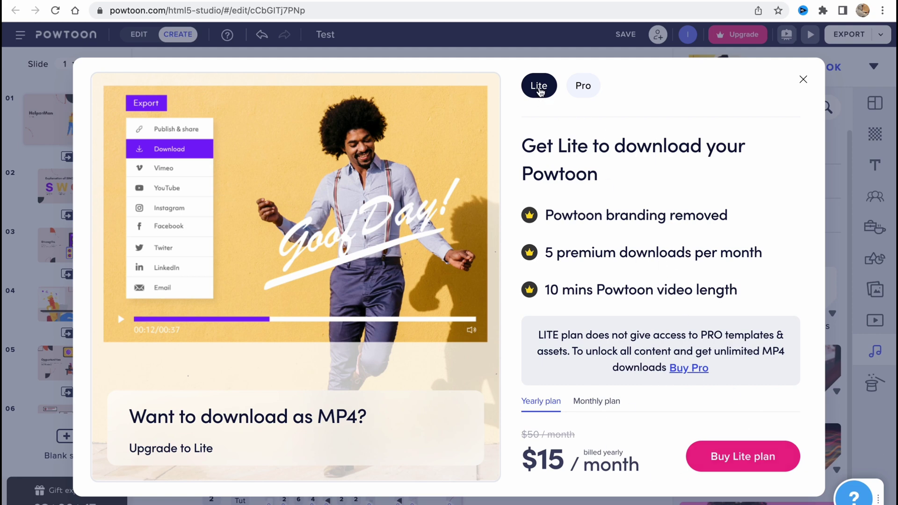
Compare the Pro and Lite plan offers in the upgrade dialog, then close it
{"action": "left_click", "coordinate": [575, 89]}
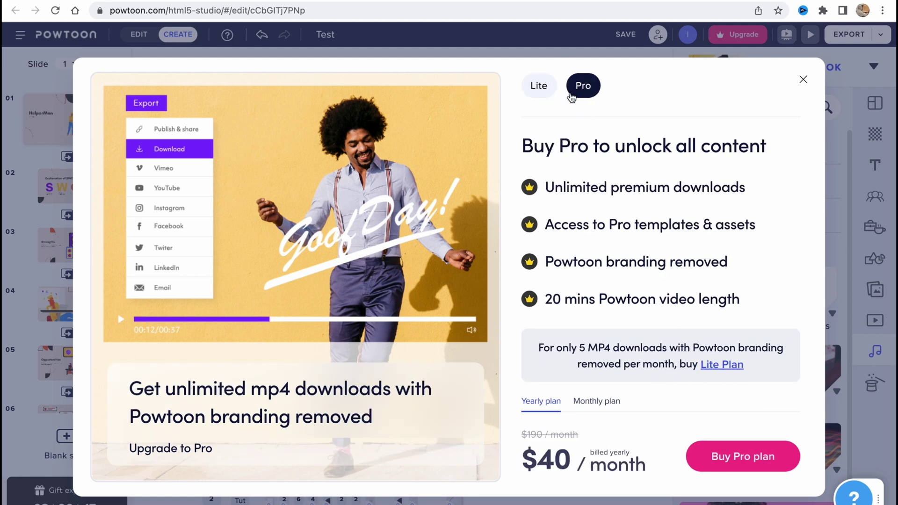
{"action": "left_click", "coordinate": [539, 86]}
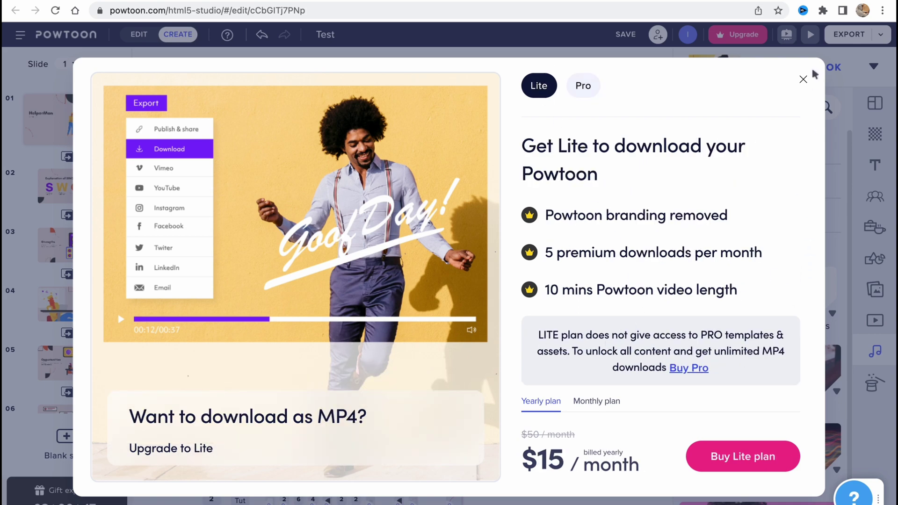
{"action": "left_click", "coordinate": [803, 79]}
Return to the dashboard, review the Lite, Professional and Business pricing plans, then close the overview
{"action": "left_click", "coordinate": [51, 39]}
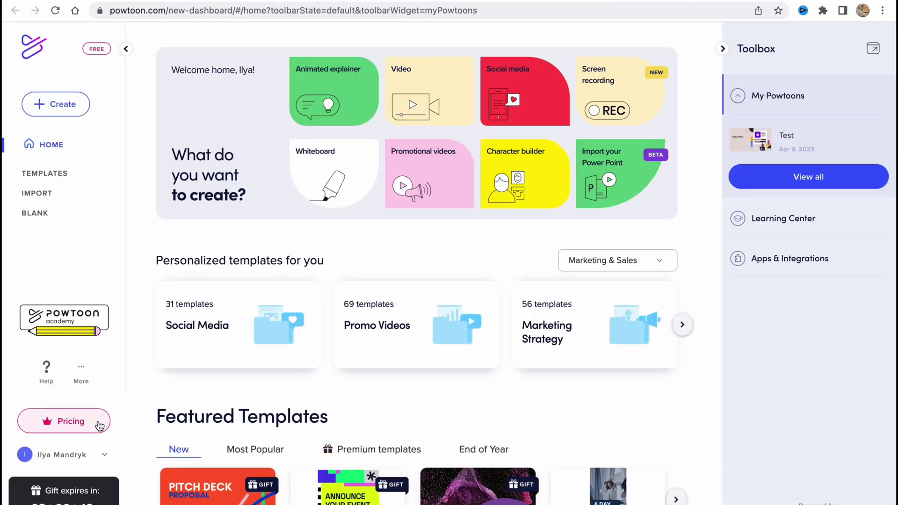
{"action": "left_click", "coordinate": [94, 422]}
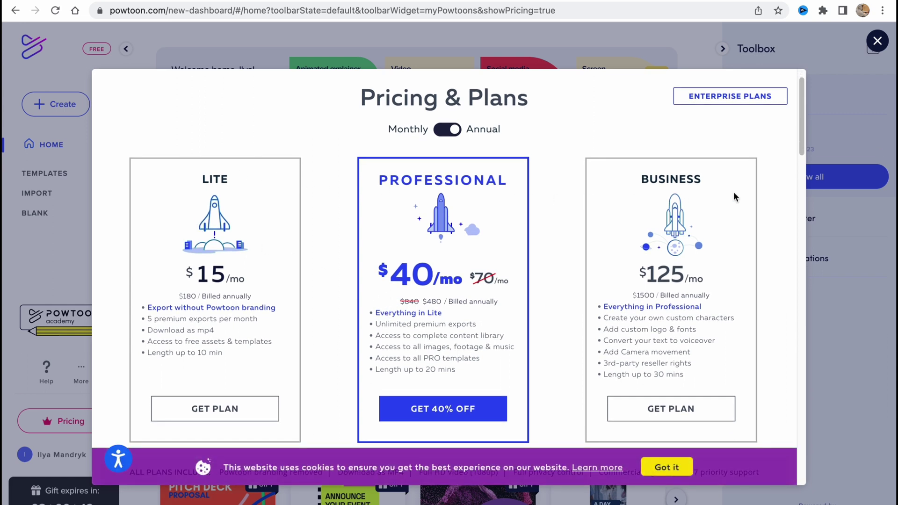
{"action": "scroll", "coordinate": [450, 270], "scroll_direction": "down", "scroll_amount": 1}
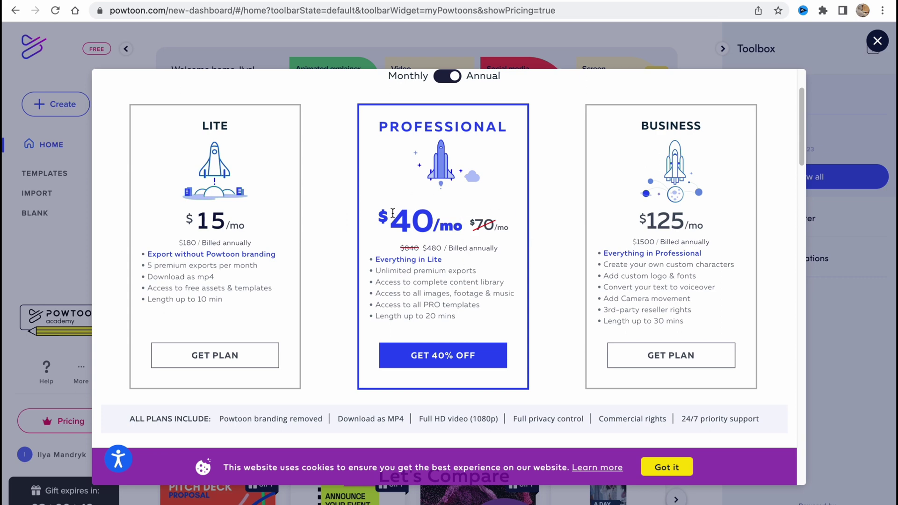
{"action": "scroll", "coordinate": [463, 234], "scroll_direction": "down", "scroll_amount": 3}
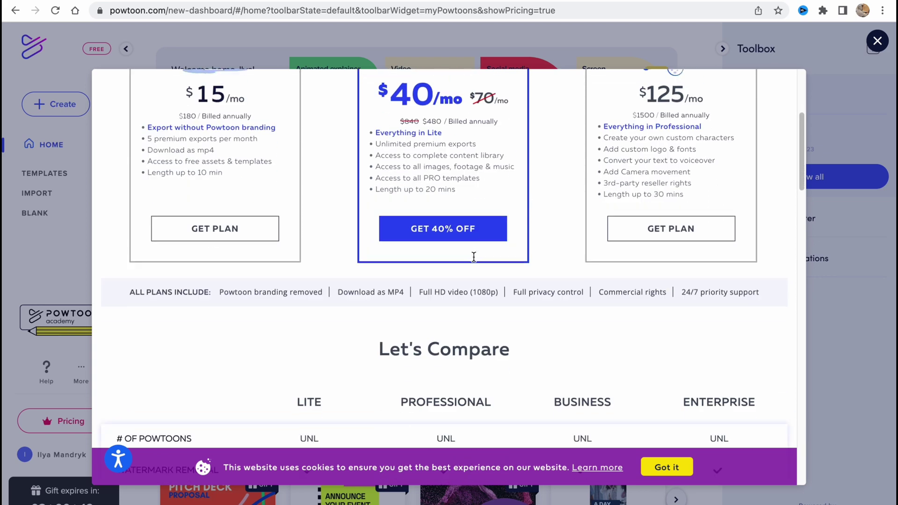
{"action": "scroll", "coordinate": [473, 257], "scroll_direction": "down", "scroll_amount": 10}
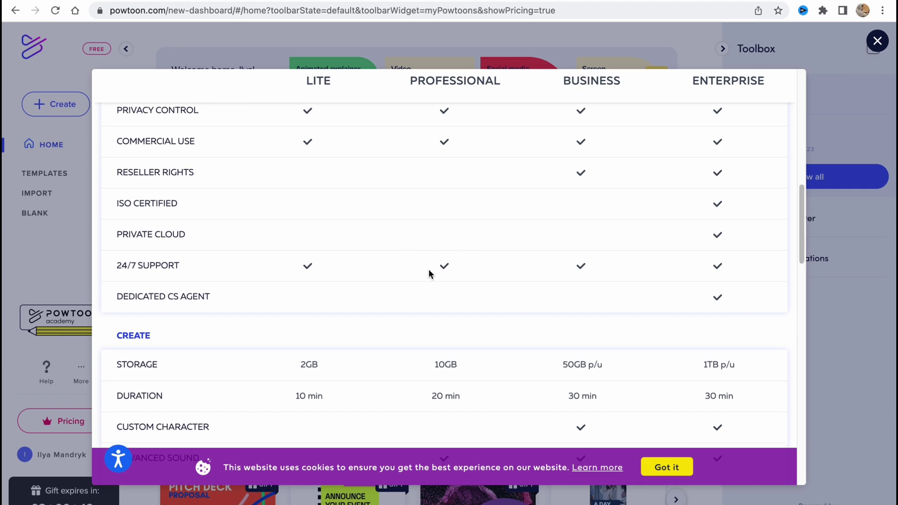
{"action": "scroll", "coordinate": [516, 299], "scroll_direction": "up", "scroll_amount": 1}
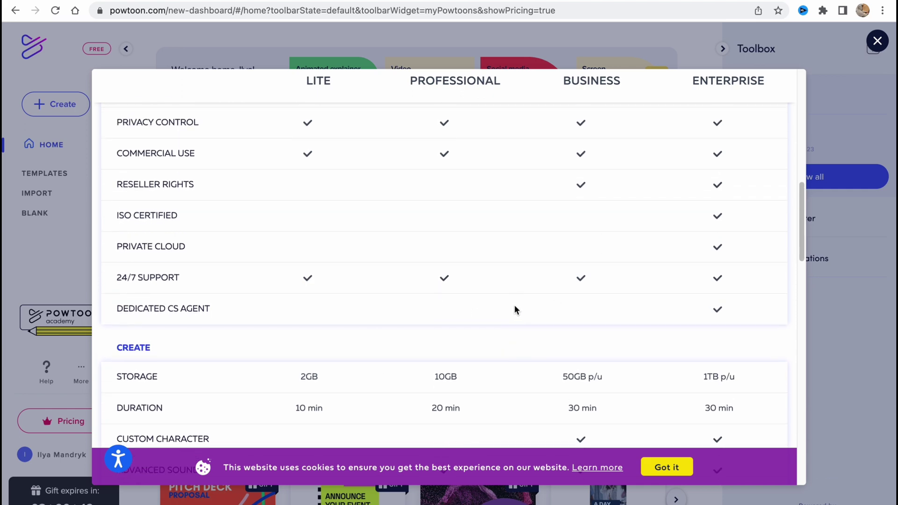
{"action": "scroll", "coordinate": [514, 305], "scroll_direction": "up", "scroll_amount": 8}
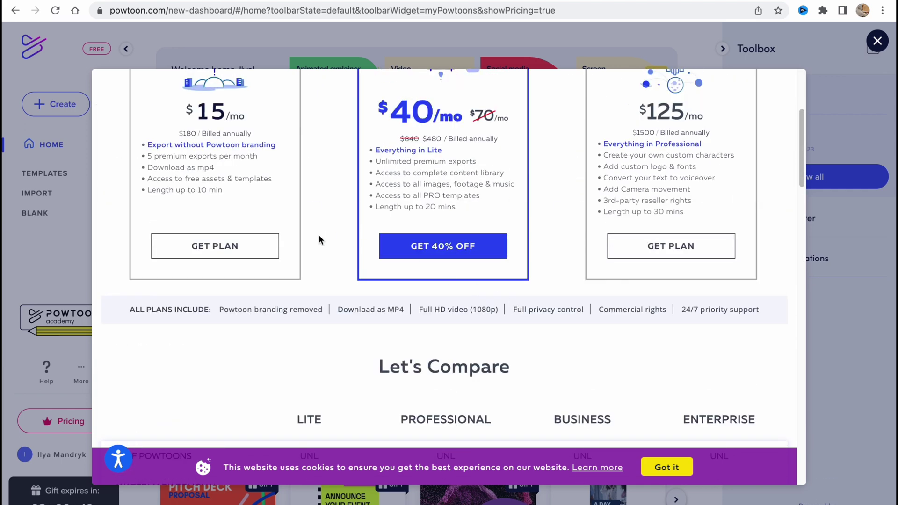
{"action": "left_click", "coordinate": [878, 41]}
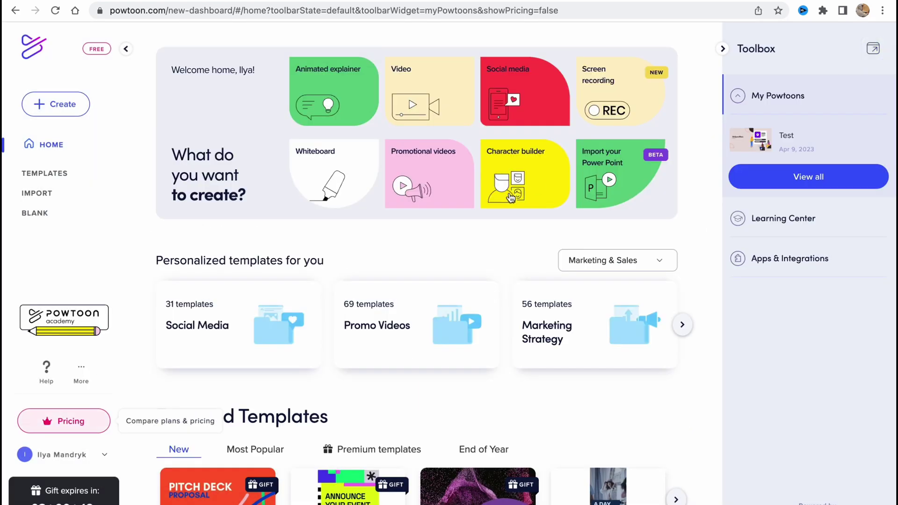